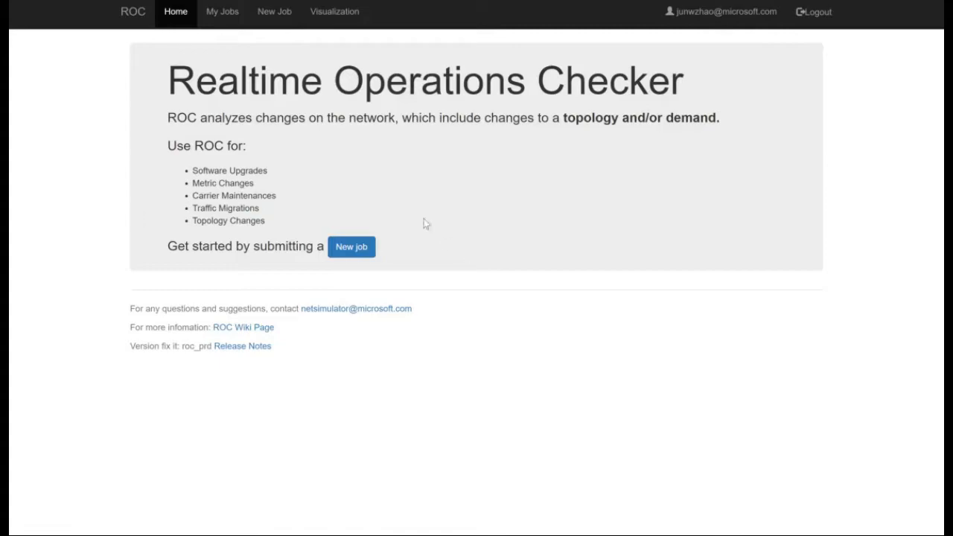
# Create a new job with a start of 2018-06-13 1:00 AM and a duration of 2 hours.
pyautogui.click(283, 35)
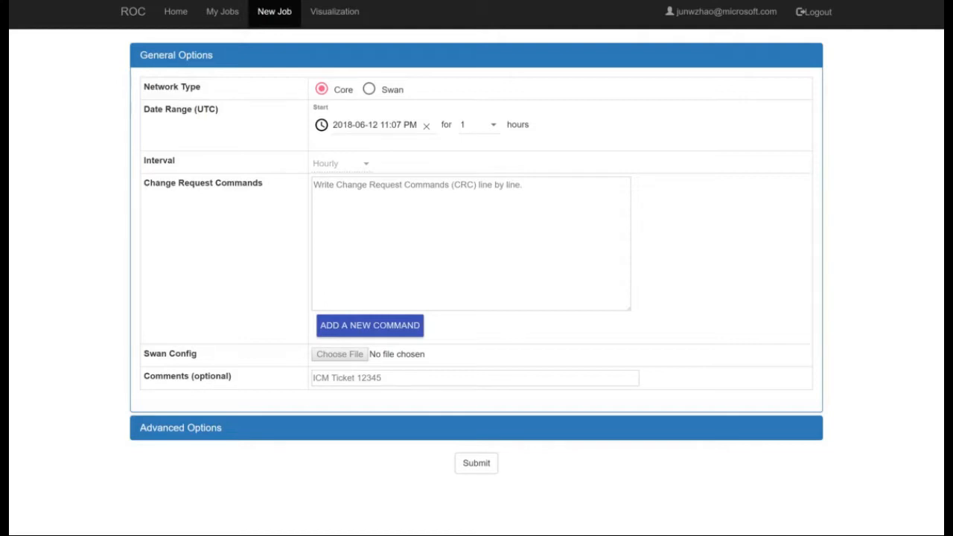
pyautogui.click(322, 127)
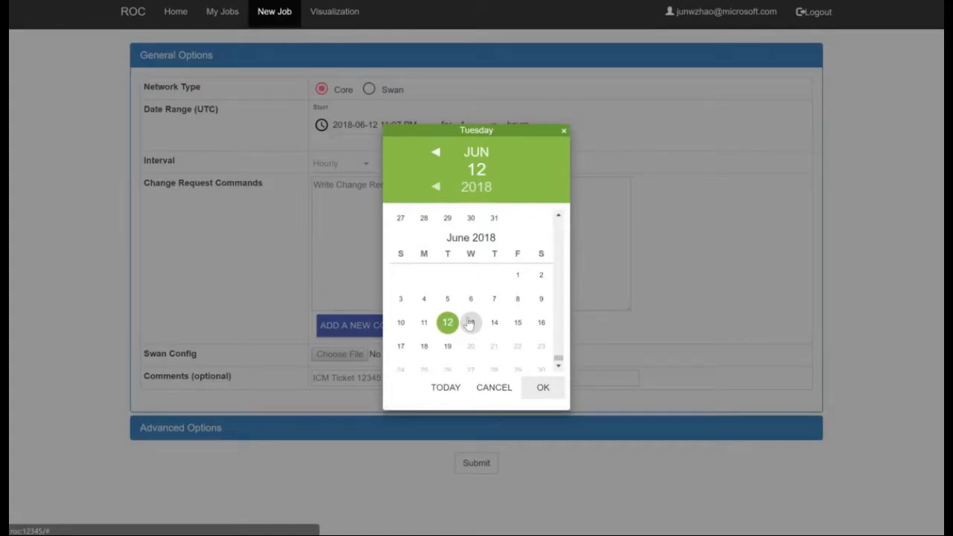
pyautogui.click(471, 322)
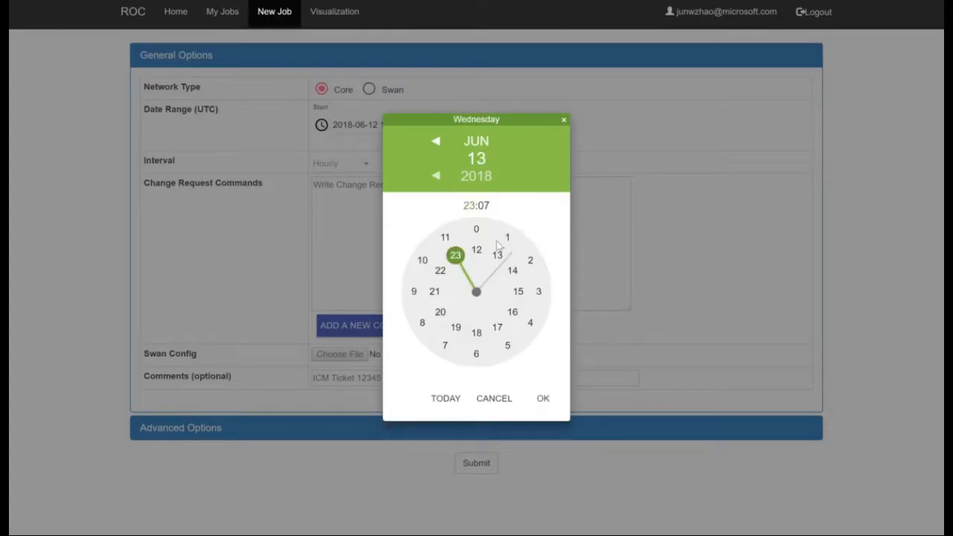
pyautogui.click(497, 246)
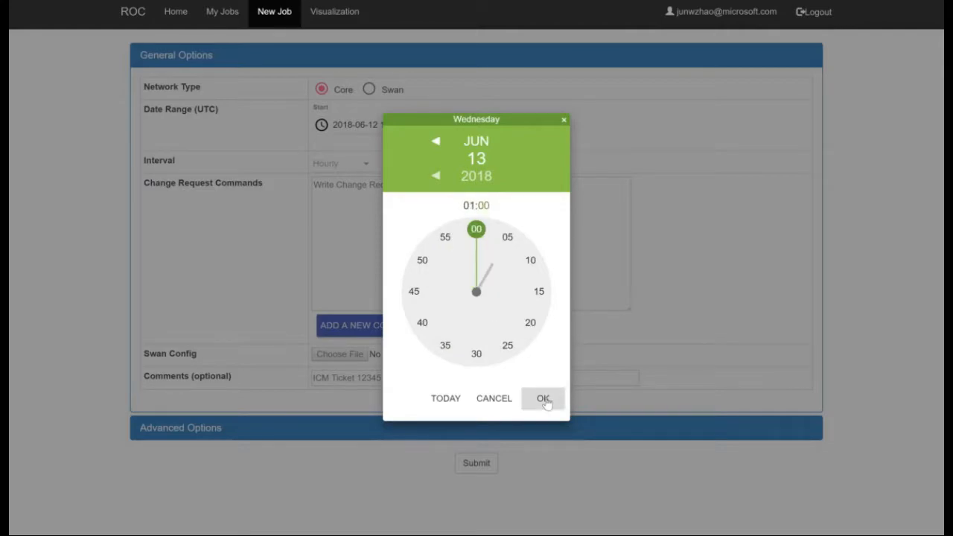
pyautogui.click(544, 399)
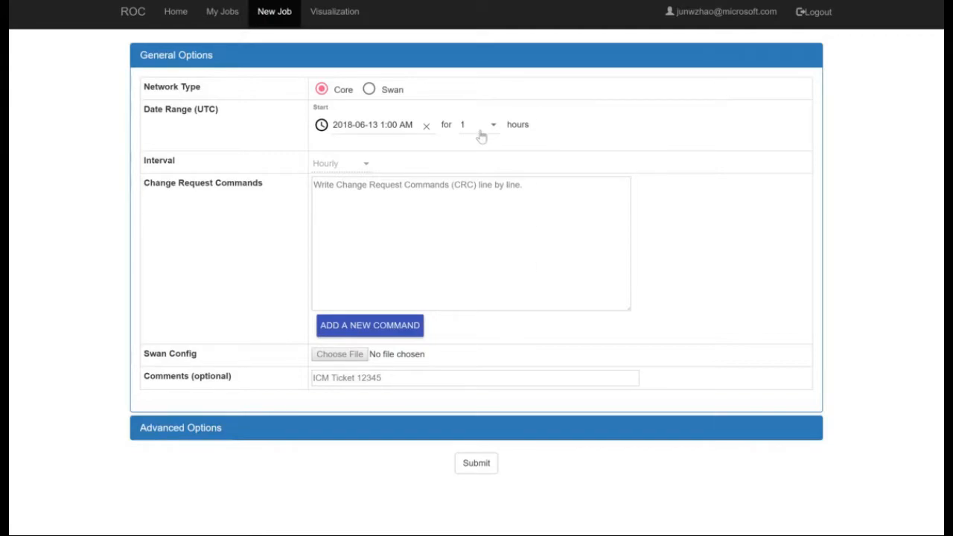
pyautogui.click(481, 130)
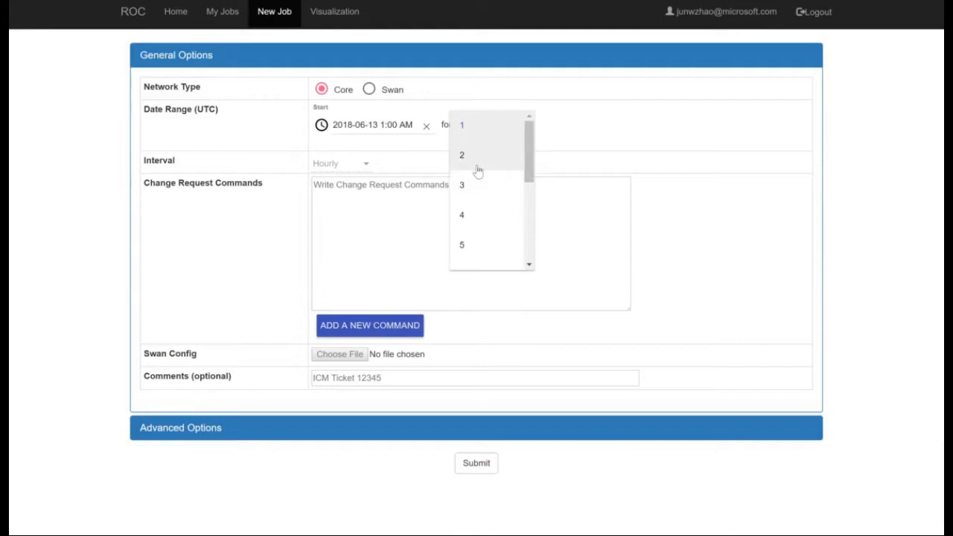
pyautogui.click(478, 171)
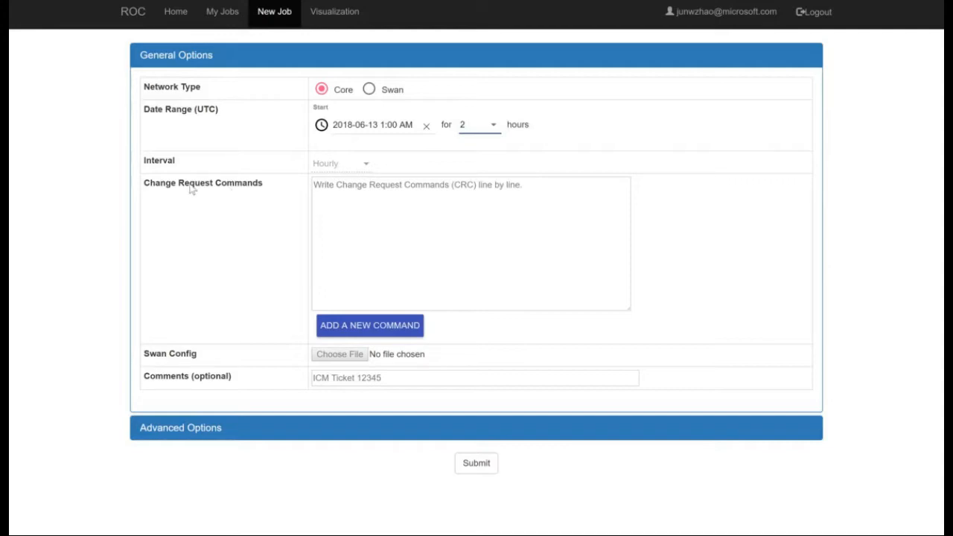
pyautogui.press('Tab')
pyautogui.write('Add')
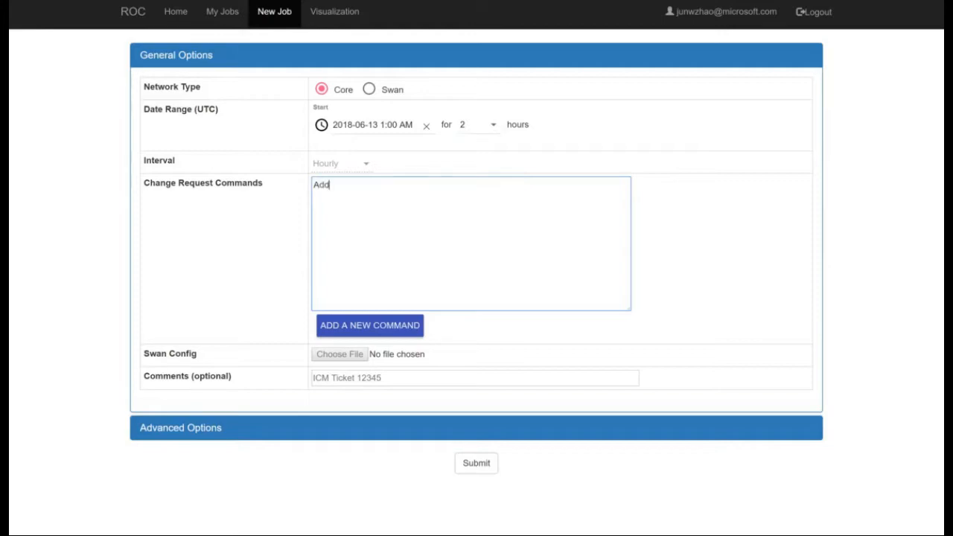
pyautogui.write('-Line')
pyautogui.press('BackSpace')
pyautogui.press('BackSpace')
pyautogui.press('BackSpace')
pyautogui.press('BackSpace')
pyautogui.press('BackSpace')
pyautogui.press('BackSpace')
pyautogui.press('BackSpace')
pyautogui.press('BackSpace')
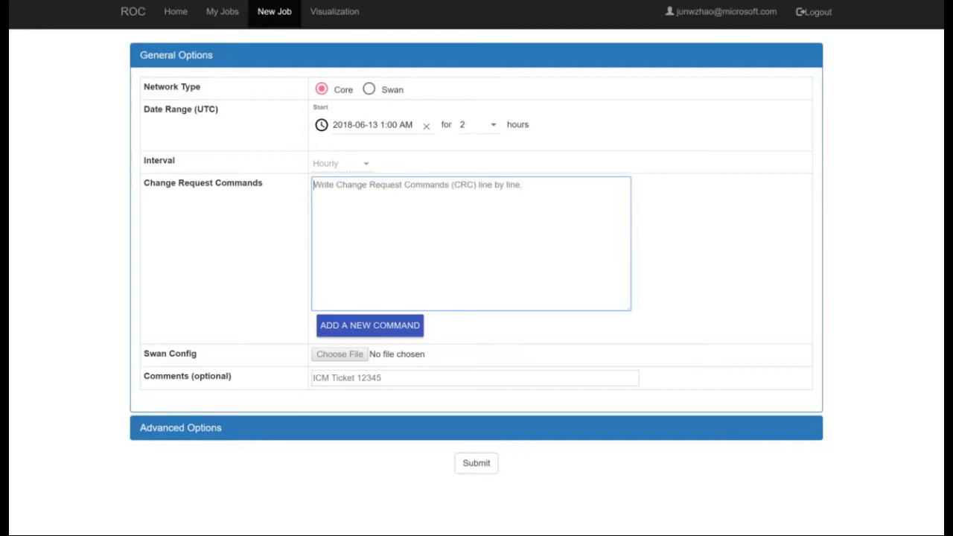
# Begin a new change request command for the job, choosing Add Link as the command name.
pyautogui.click(354, 332)
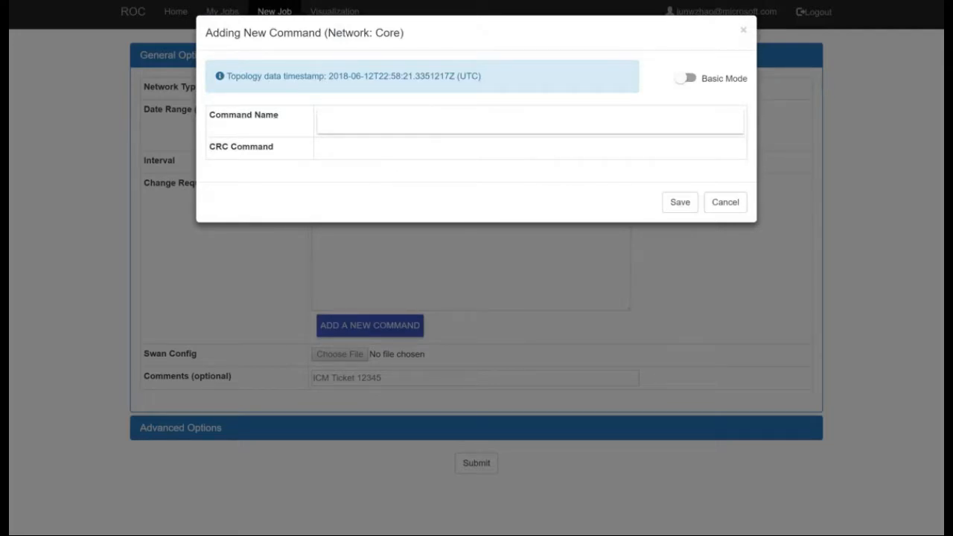
pyautogui.click(372, 121)
pyautogui.scroll(-2, 396, 168)
pyautogui.scroll(2, 395, 181)
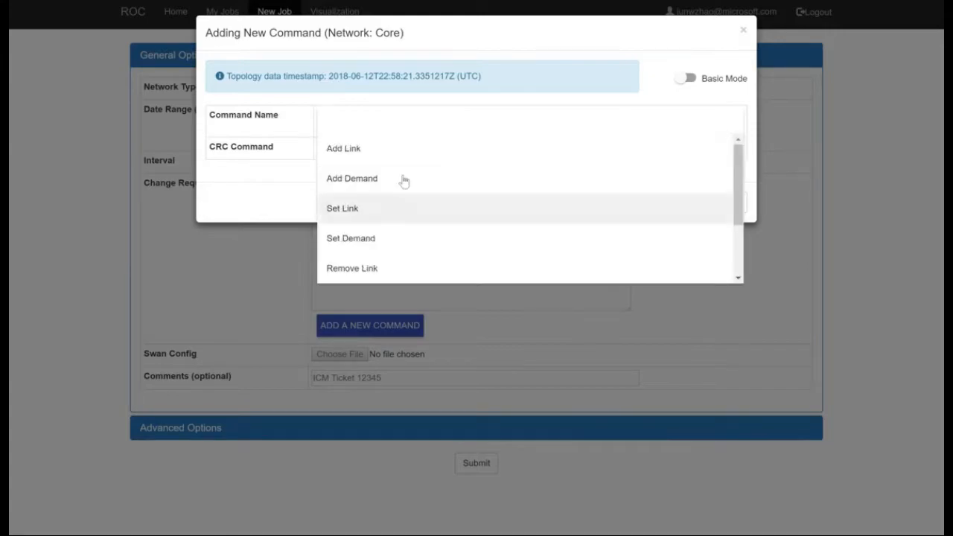
pyautogui.click(341, 160)
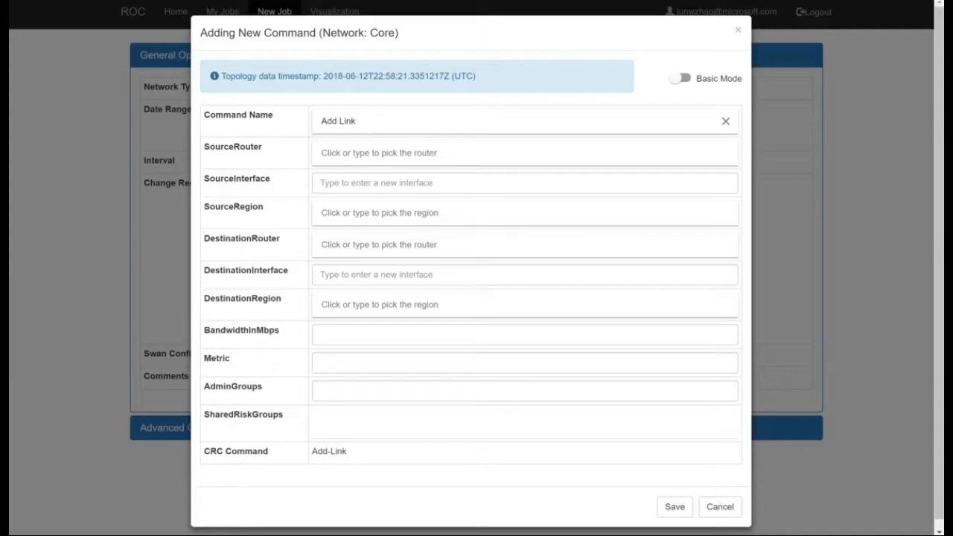
# Pick akl01-96cbe-1a as the link's source router and am2-96c-1a as its destination router.
pyautogui.press('Tab')
pyautogui.press('Return')
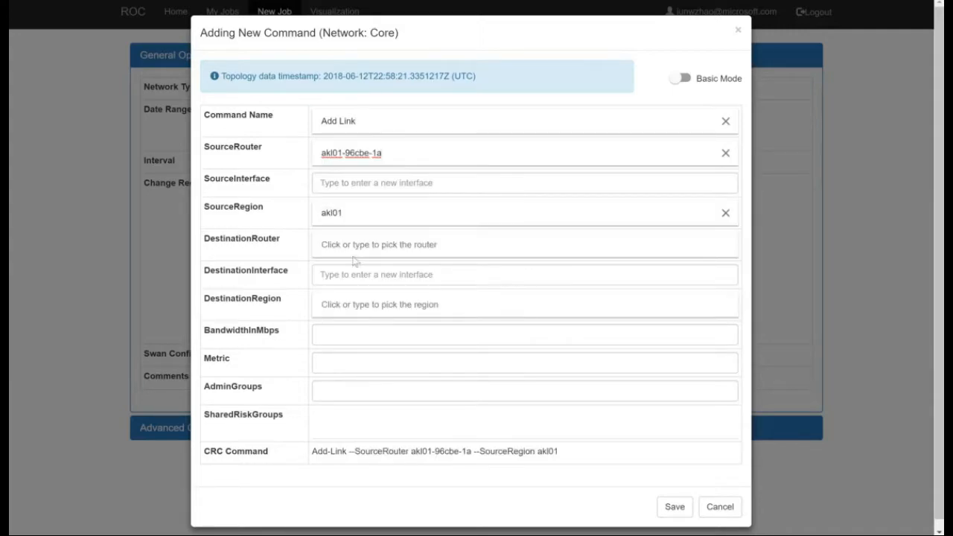
pyautogui.click(373, 244)
pyautogui.click(374, 301)
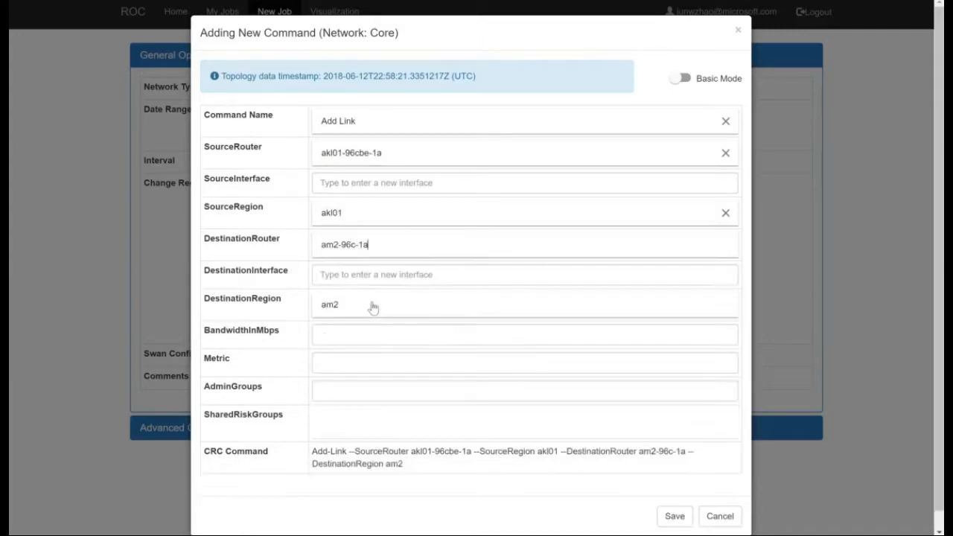
# Name both the source interface and the destination interface of the new link "test".
pyautogui.click(387, 183)
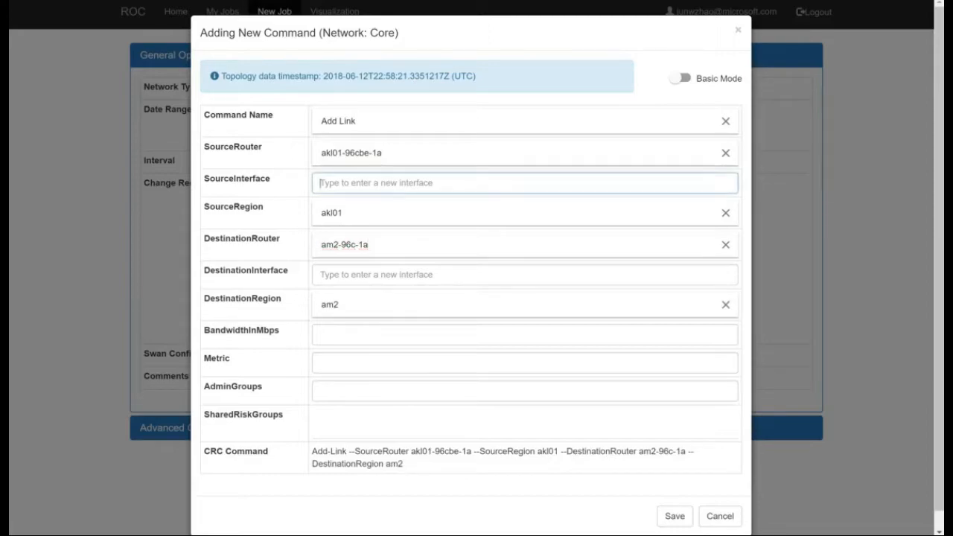
pyautogui.write('test')
pyautogui.click(386, 277)
pyautogui.write('test')
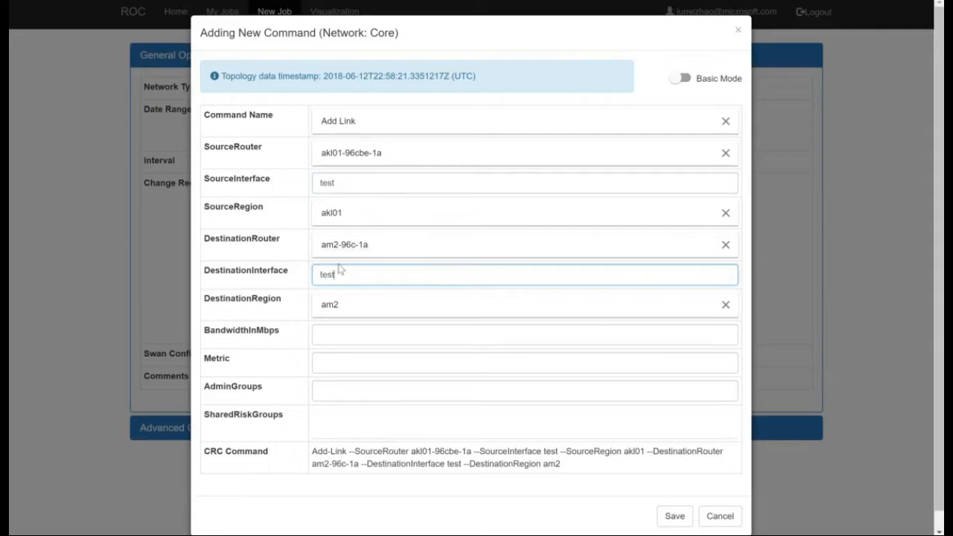
pyautogui.click(339, 183)
pyautogui.click(338, 275)
# Set the new link's bandwidth to 10000 Mbps and its metric to 100.
pyautogui.click(338, 336)
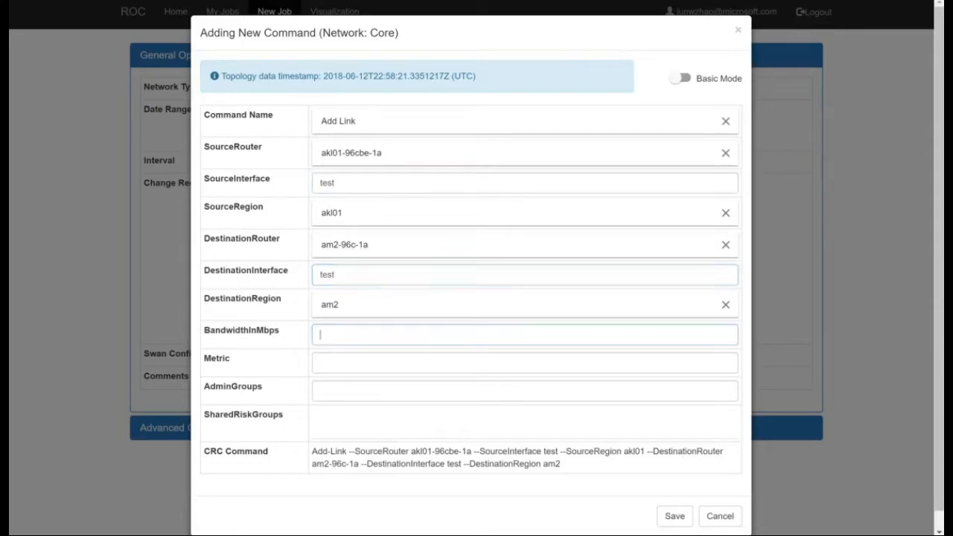
pyautogui.write('10000')
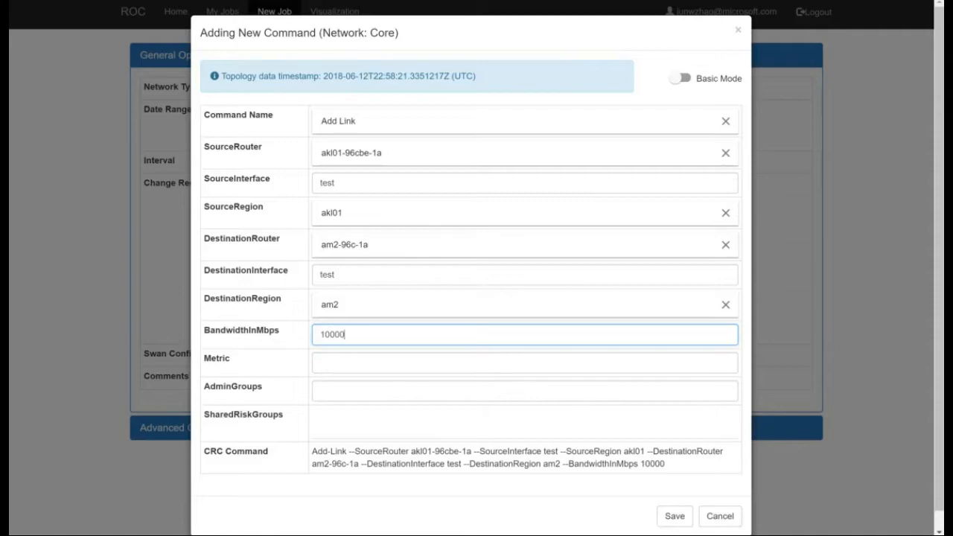
pyautogui.click(361, 357)
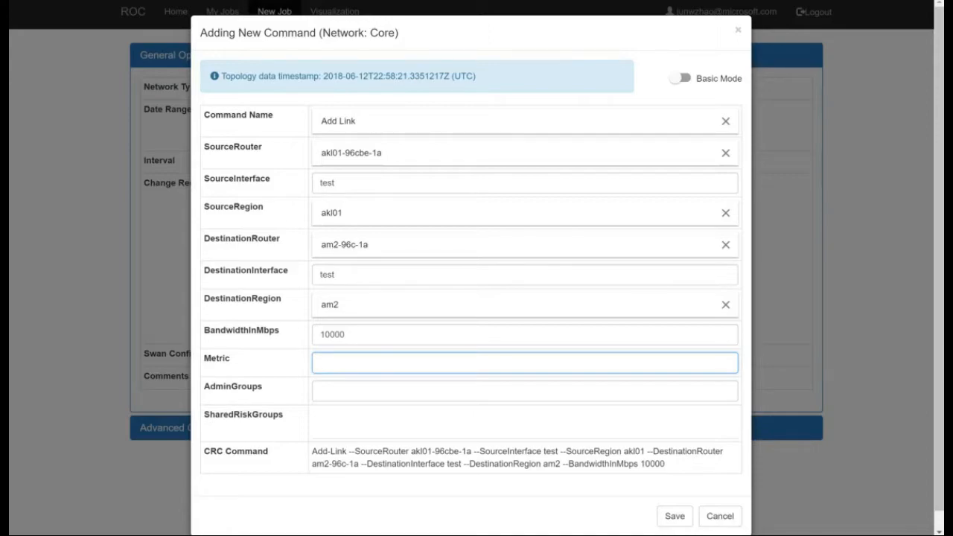
pyautogui.write('100')
pyautogui.press('Tab')
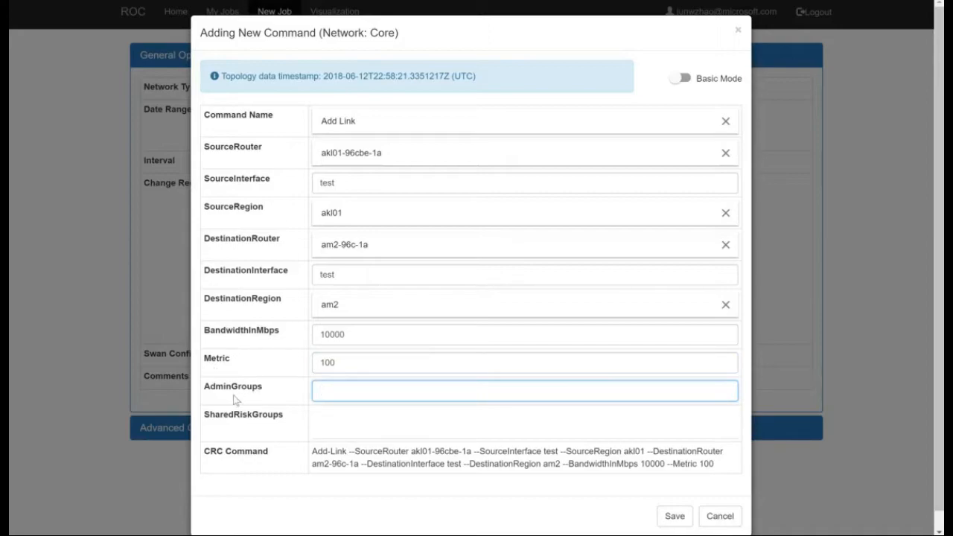
# Enter srg1 as the link's shared risk group, leaving the admin groups empty.
pyautogui.press('Tab')
pyautogui.write('s')
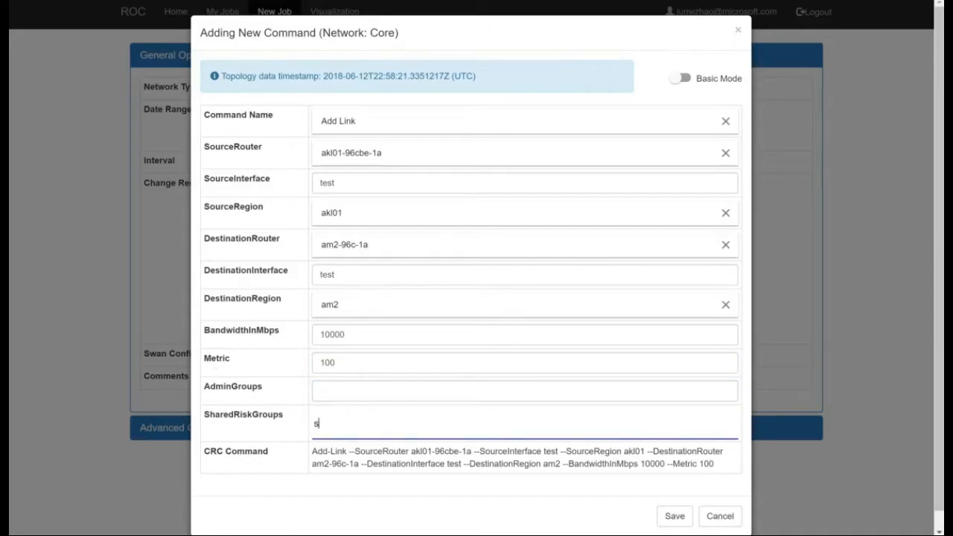
pyautogui.write('rg1')
pyautogui.hotkey('shift', 'Tab')
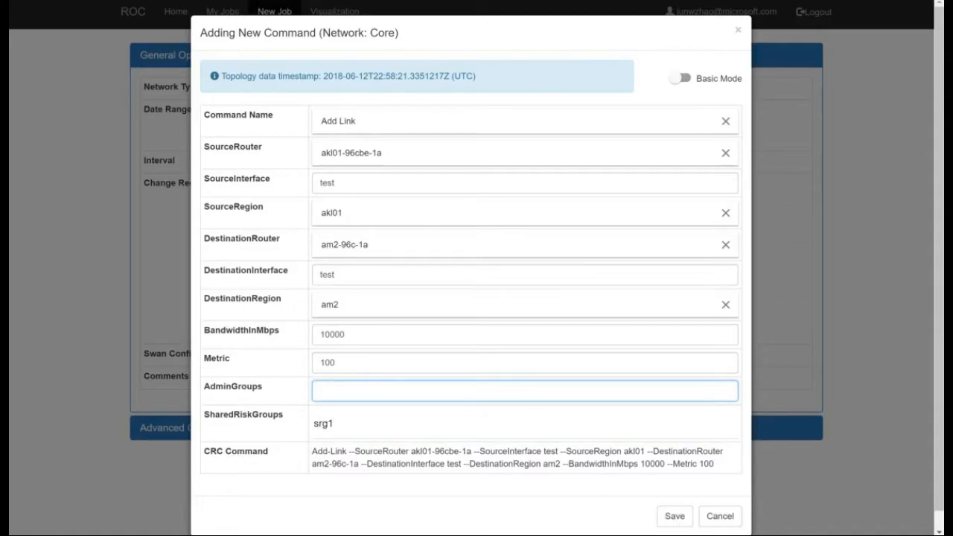
# Save the Add Link command to the job and review its text among the change request commands.
pyautogui.moveTo(312, 452); pyautogui.dragTo(713, 464)
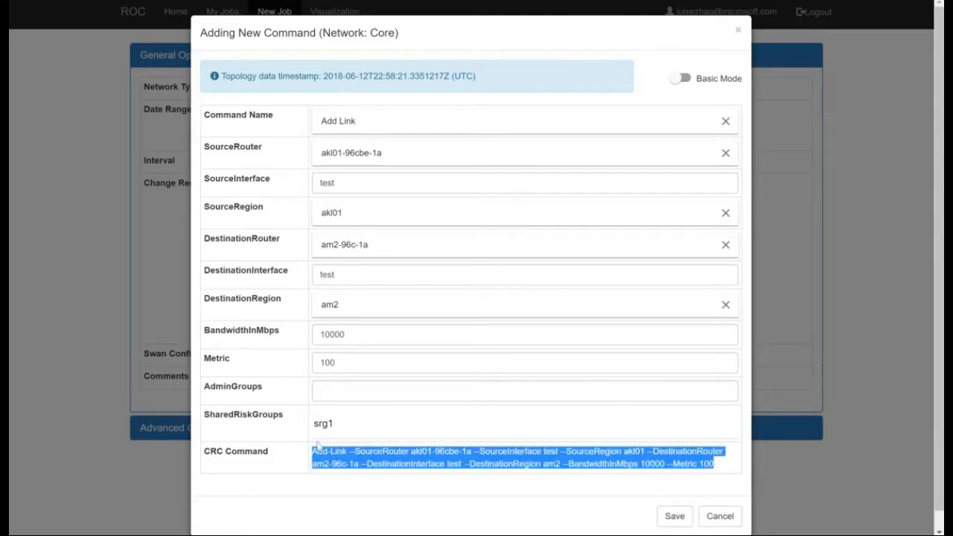
pyautogui.click(686, 520)
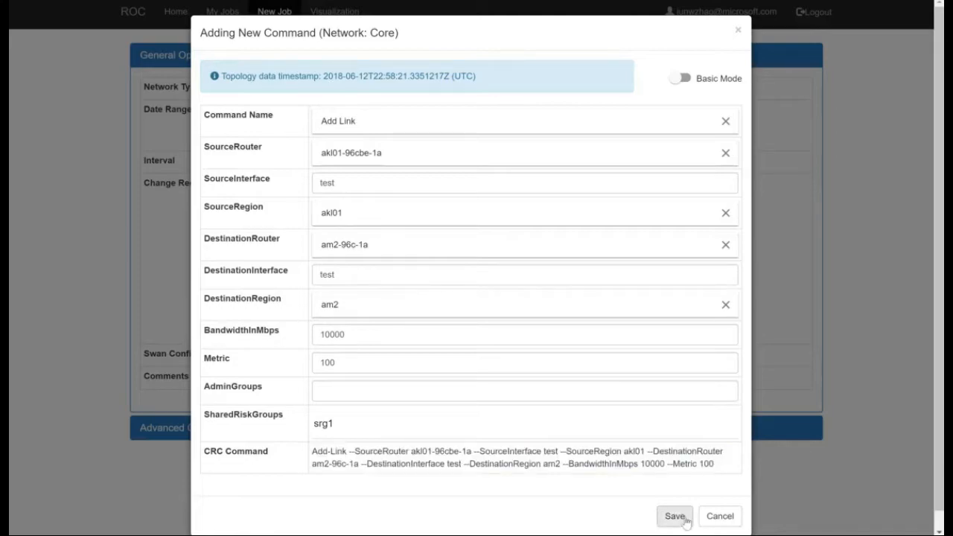
pyautogui.click(680, 524)
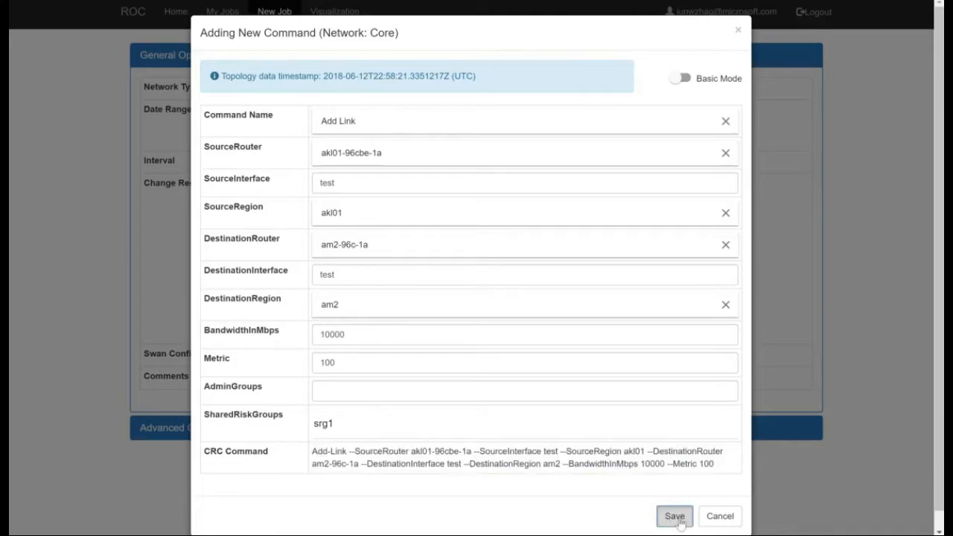
pyautogui.click(679, 522)
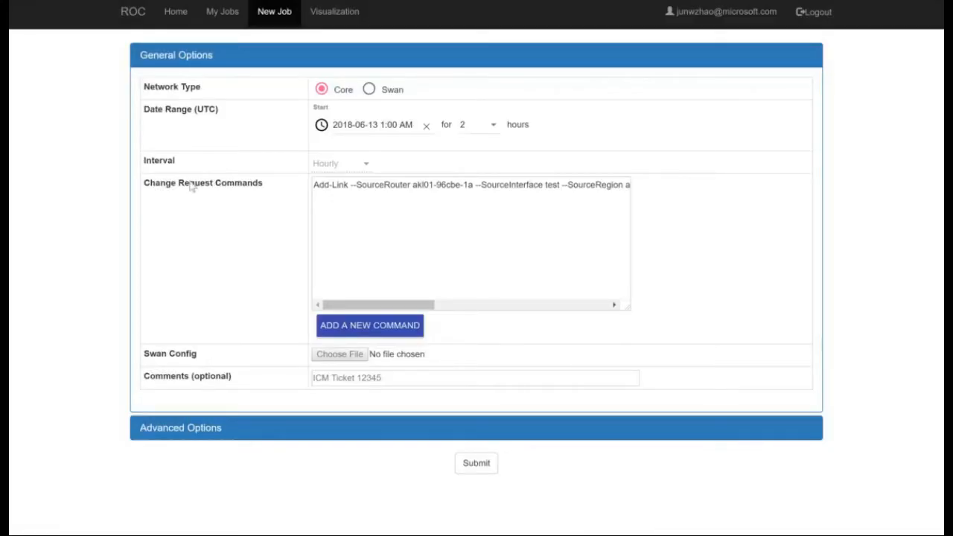
pyautogui.moveTo(324, 185); pyautogui.dragTo(661, 200)
pyautogui.click(522, 185)
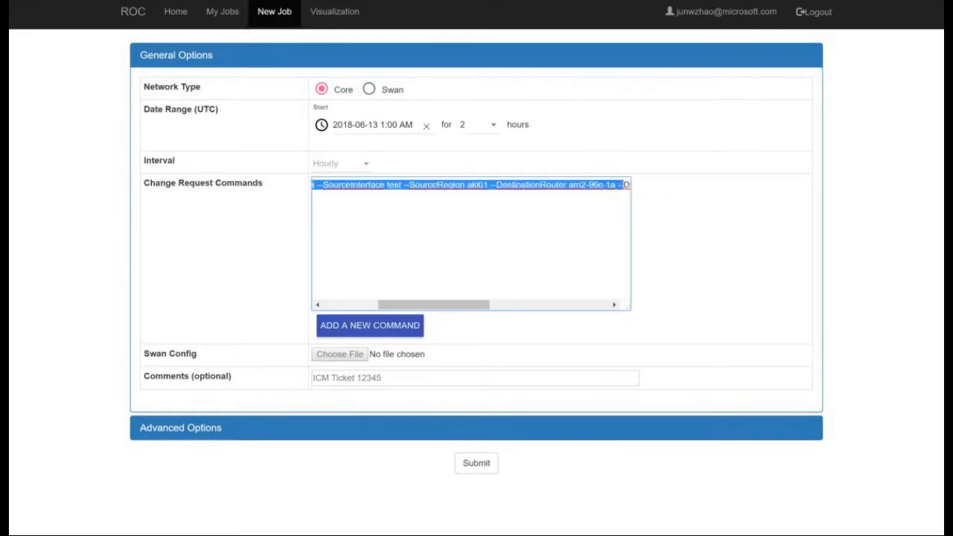
pyautogui.moveTo(457, 306); pyautogui.dragTo(381, 309)
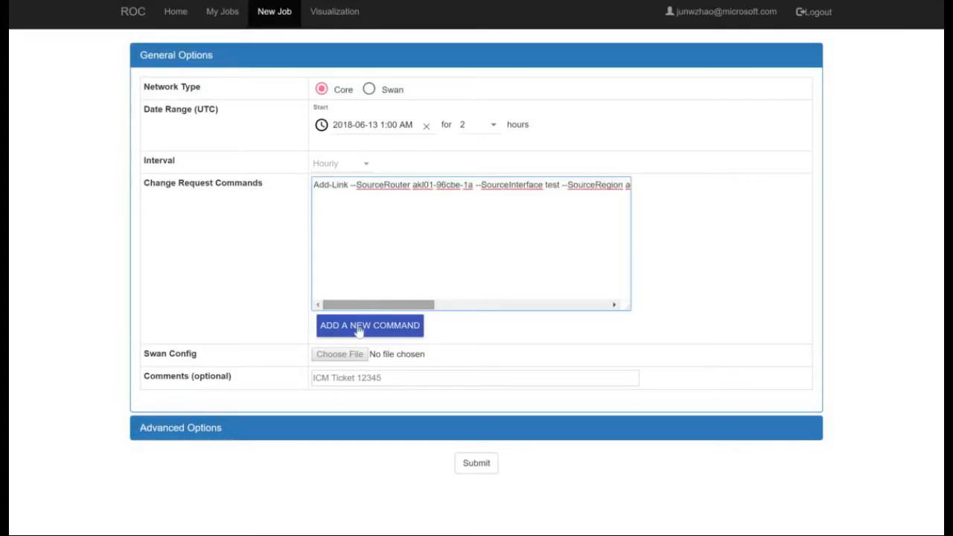
# Begin an Add Demand command with source router am2-96c-1b and destination router am3-24irr-1.
pyautogui.click(359, 326)
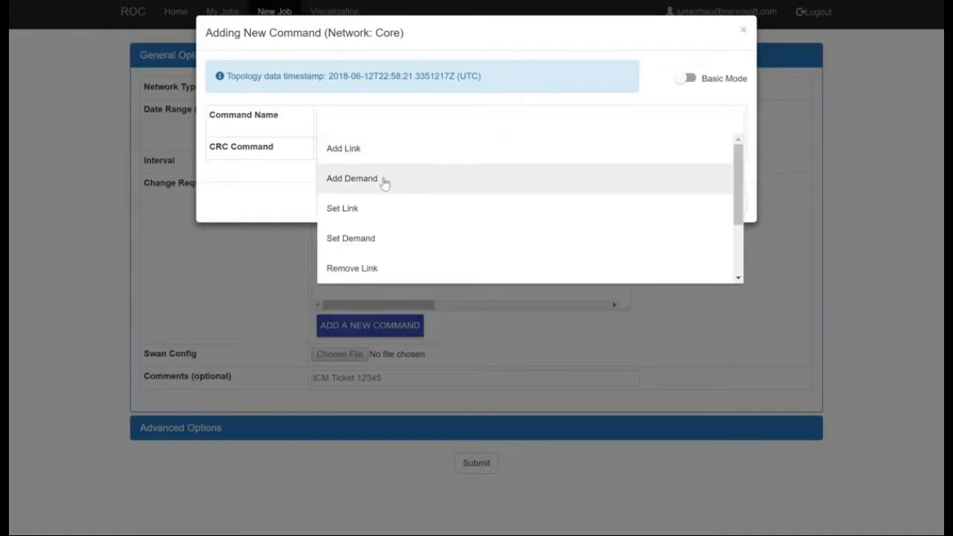
pyautogui.click(385, 184)
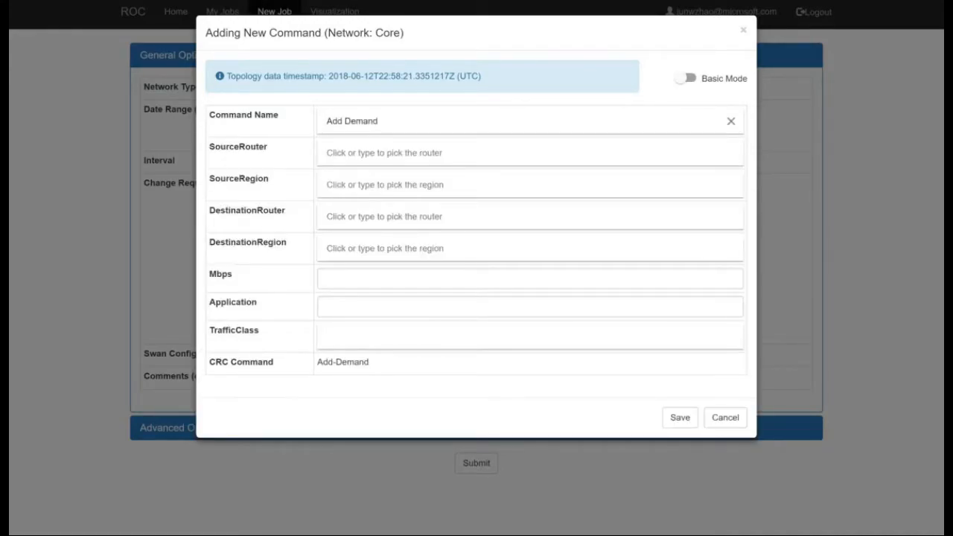
pyautogui.click(385, 152)
pyautogui.click(384, 246)
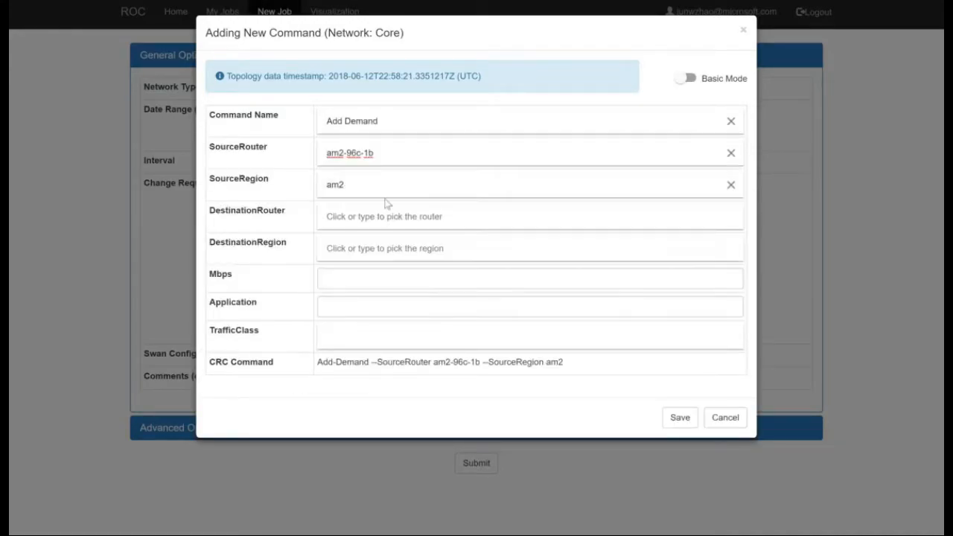
pyautogui.click(385, 214)
pyautogui.click(380, 335)
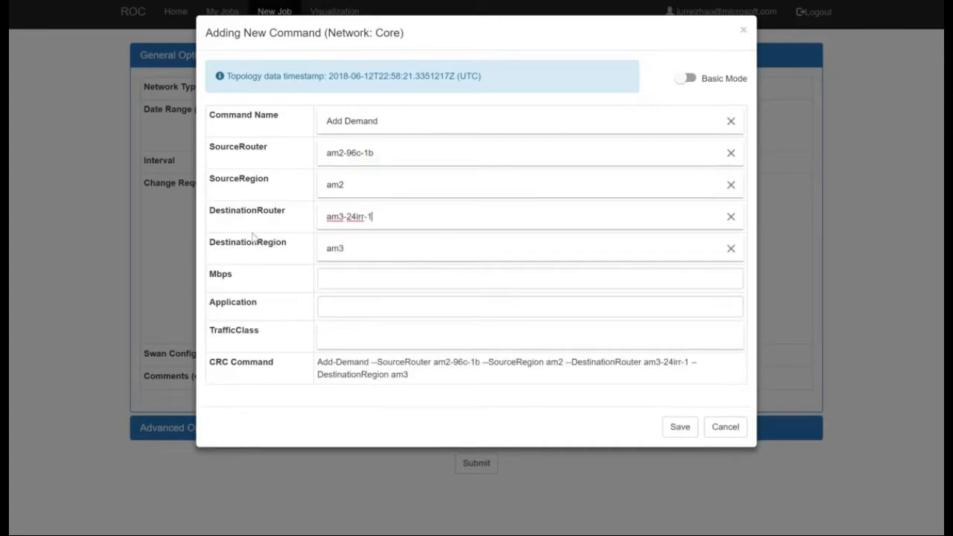
# Set the demand's traffic to 1000 Mbps and its application to Skype.
pyautogui.click(373, 279)
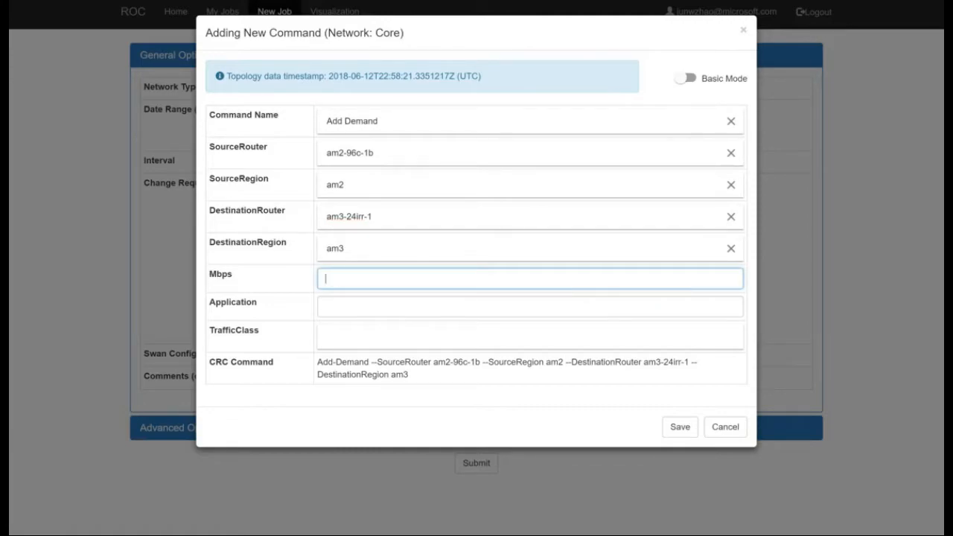
pyautogui.write('1000')
pyautogui.click(498, 307)
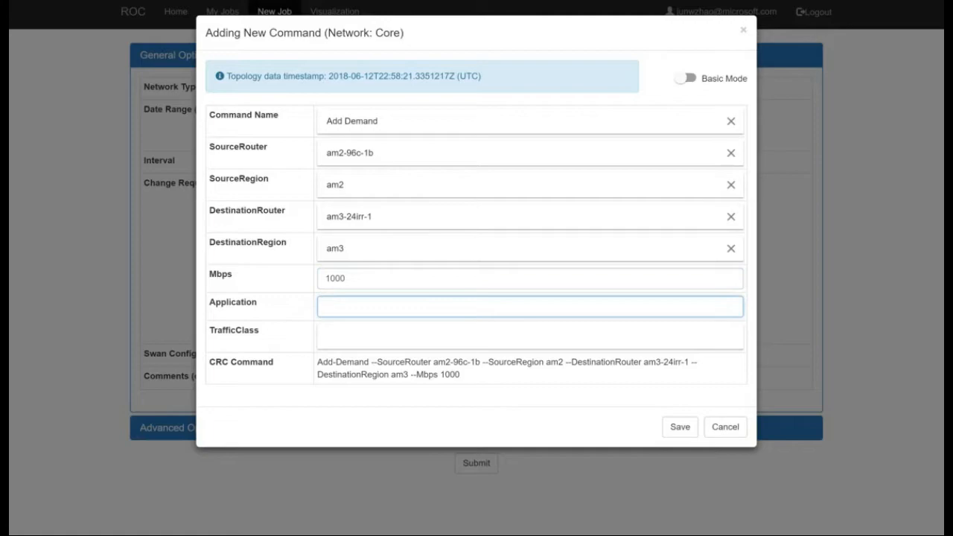
pyautogui.write('Skype')
pyautogui.press('BackSpace')
pyautogui.press('BackSpace')
pyautogui.press('BackSpace')
pyautogui.press('BackSpace')
pyautogui.press('BackSpace')
pyautogui.write('Skype')
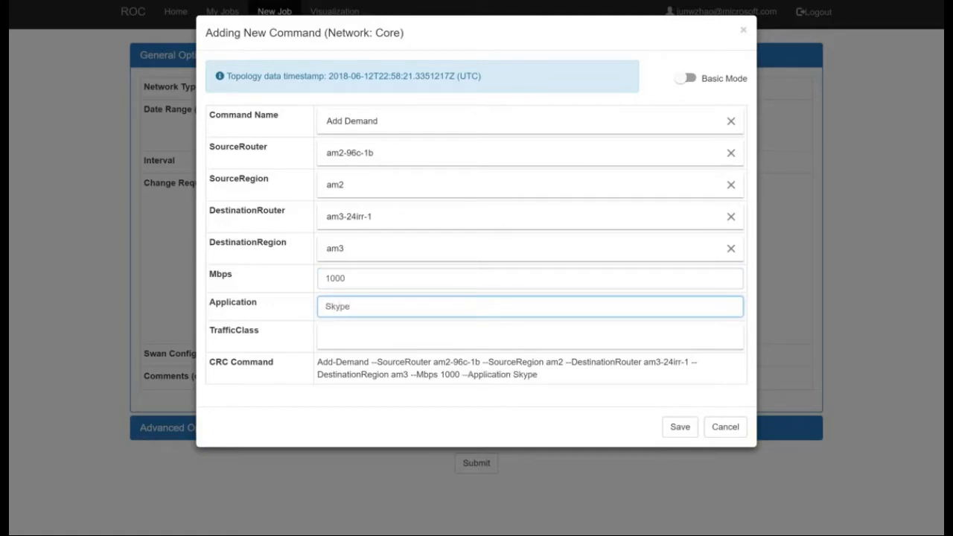
# Set the demand's traffic class to BestEffort, check the generated CRC command text and save the Add Demand command to the job.
pyautogui.press('Tab')
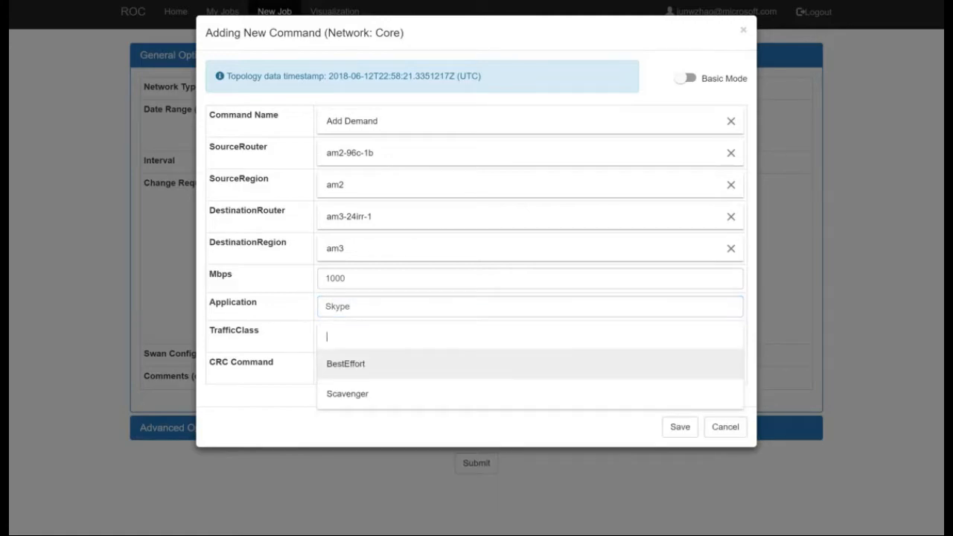
pyautogui.click(350, 378)
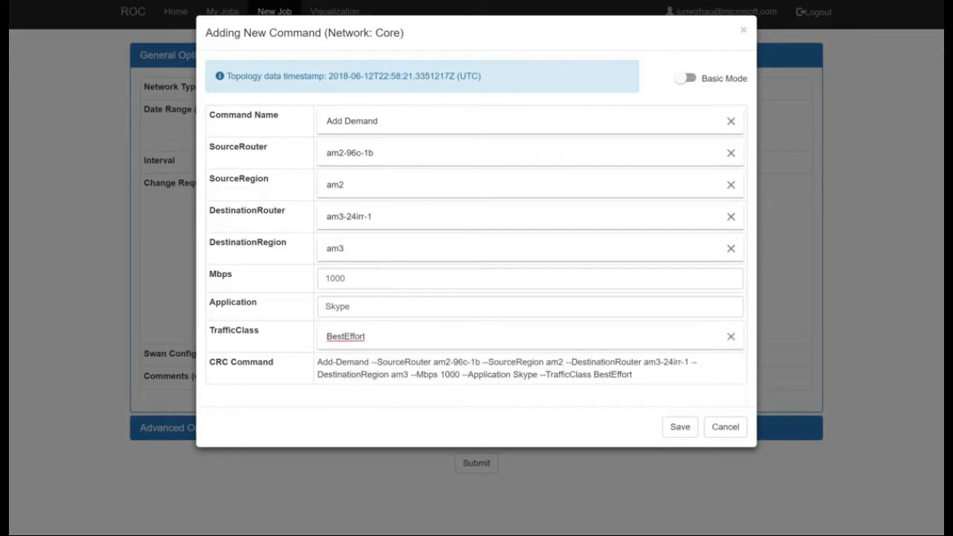
pyautogui.moveTo(318, 362); pyautogui.dragTo(551, 374)
pyautogui.click(678, 430)
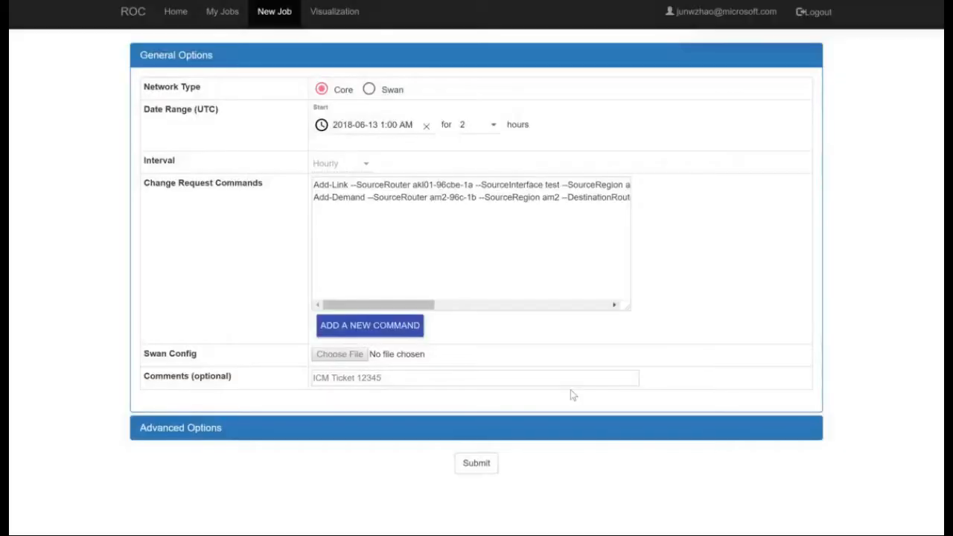
# Add a Remove Router command for router bay-96c-1a to the job's change request commands.
pyautogui.click(409, 330)
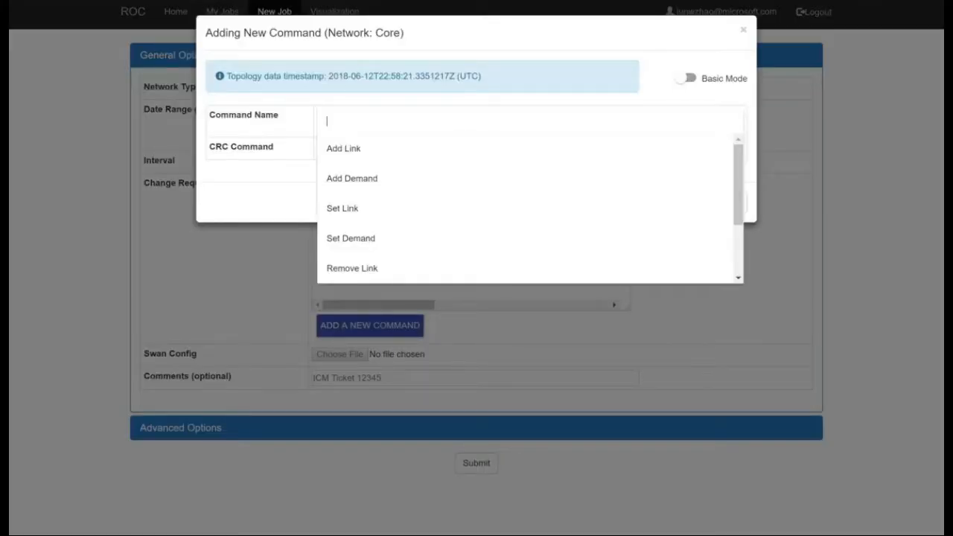
pyautogui.scroll(-2, 369, 215)
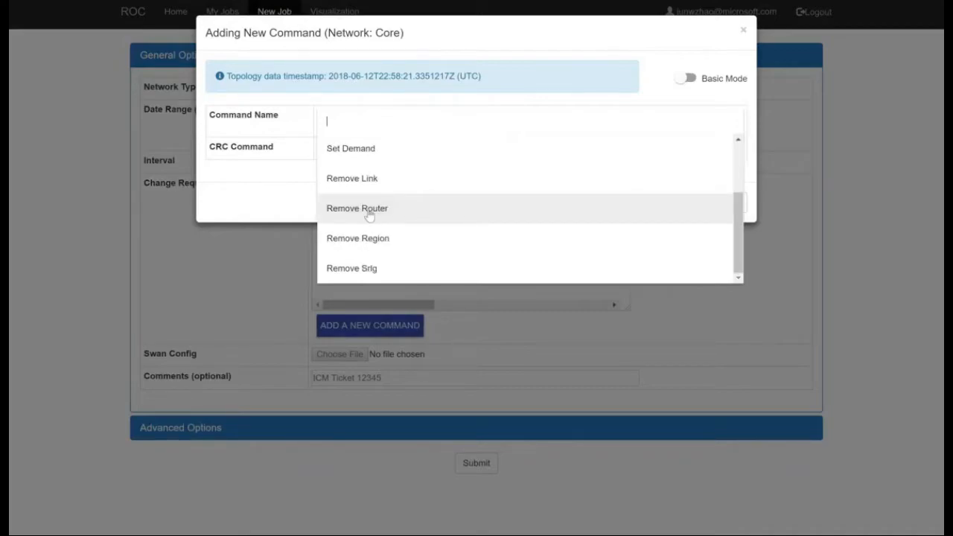
pyautogui.click(369, 215)
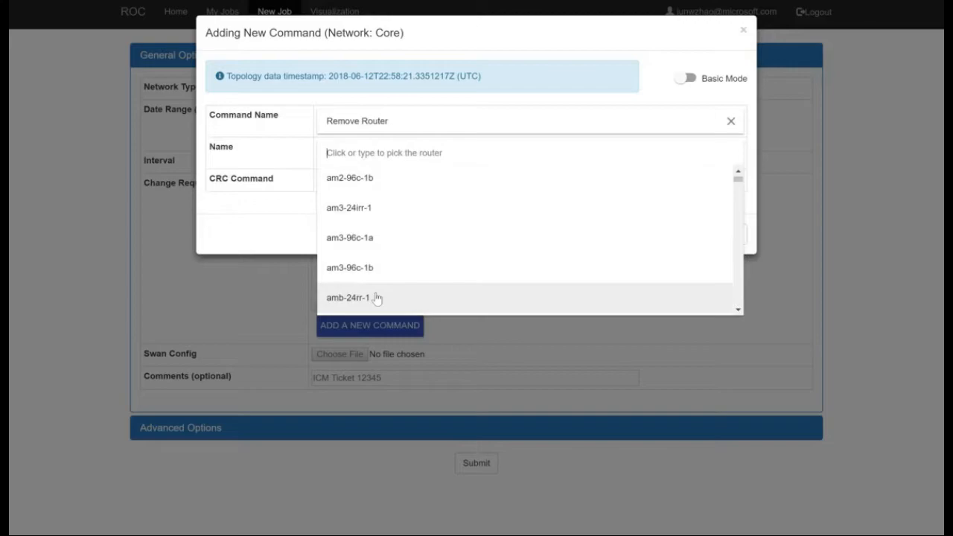
pyautogui.write('bay')
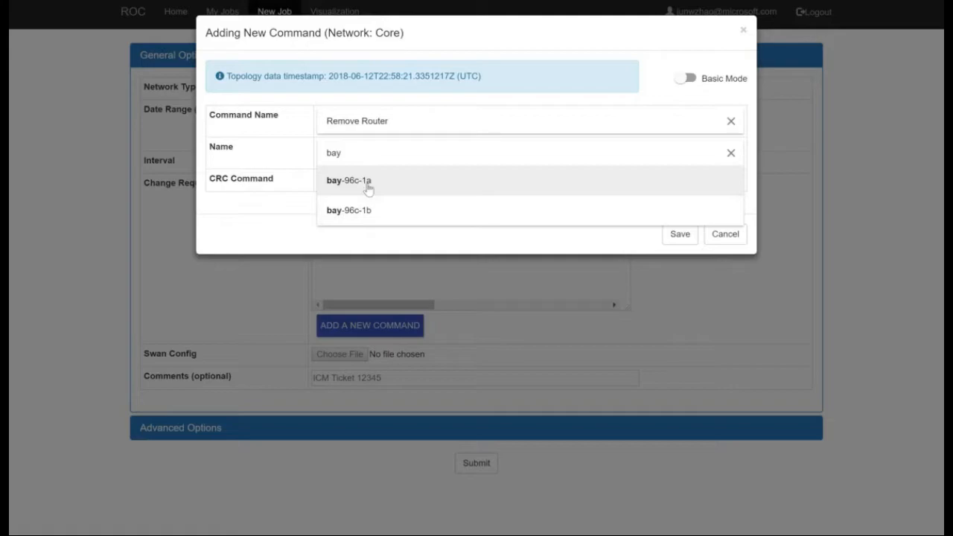
pyautogui.click(345, 192)
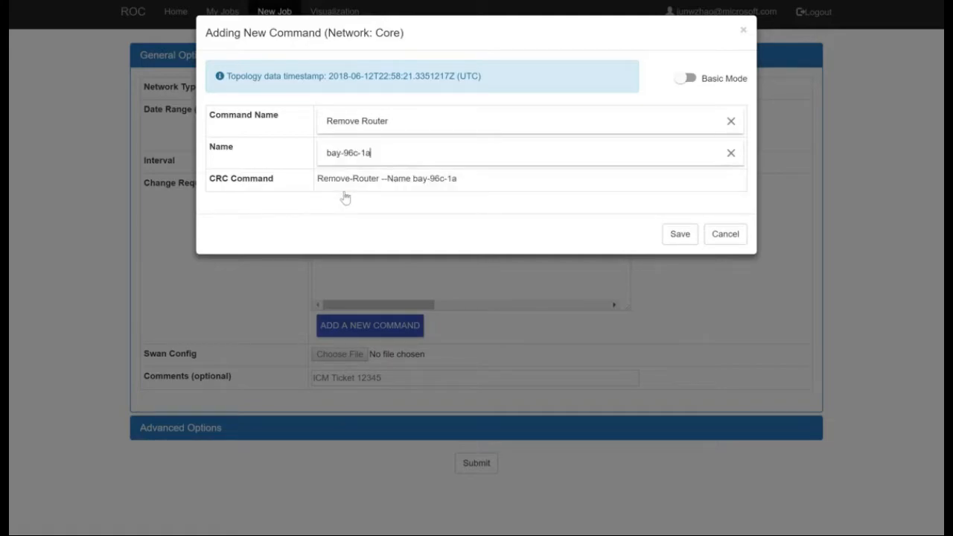
pyautogui.press('Return')
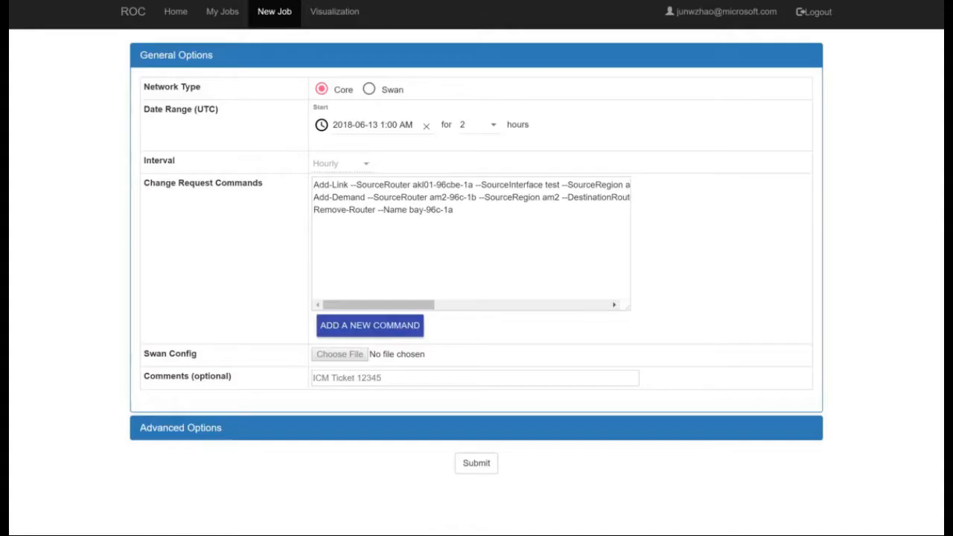
pyautogui.click(463, 216)
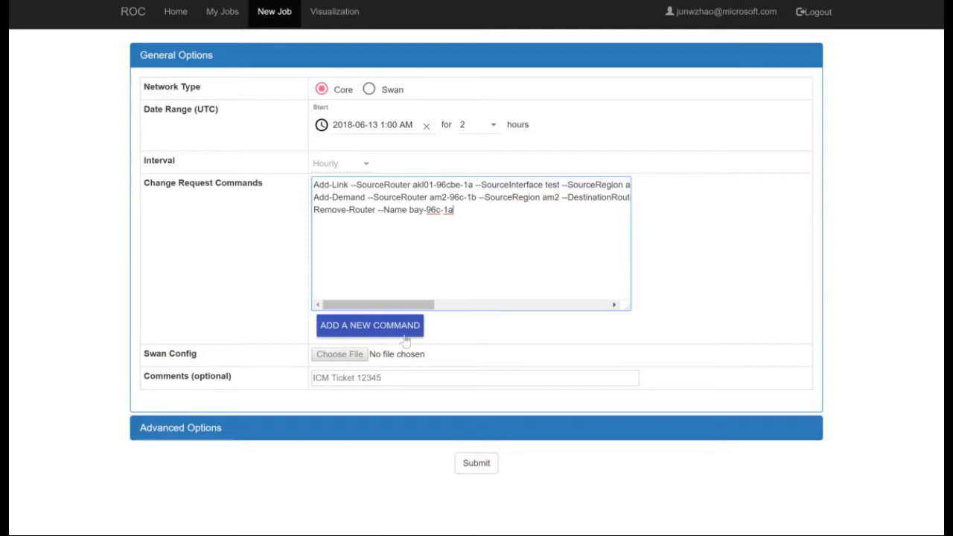
# Begin another command in Map Mode, open the visual command creator's help guide and skip it.
pyautogui.click(365, 329)
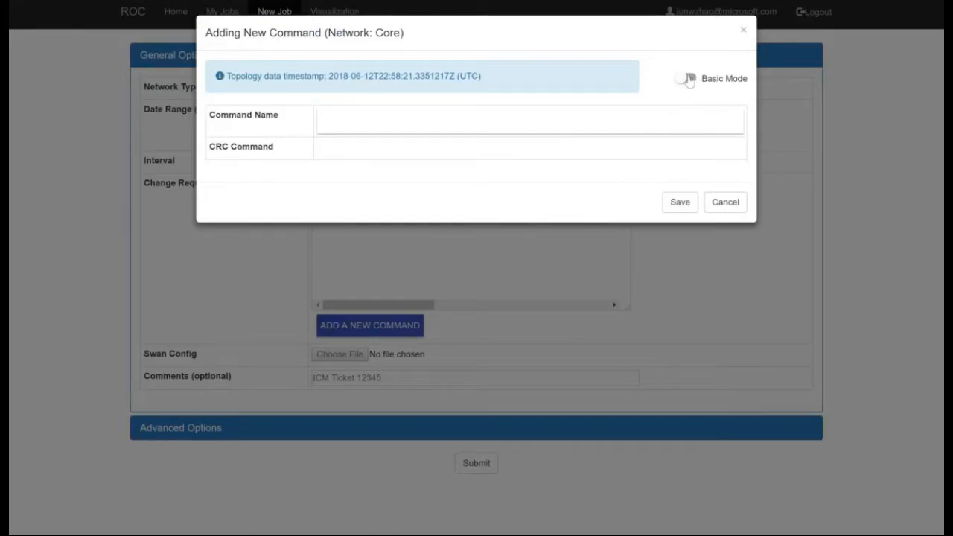
pyautogui.click(689, 79)
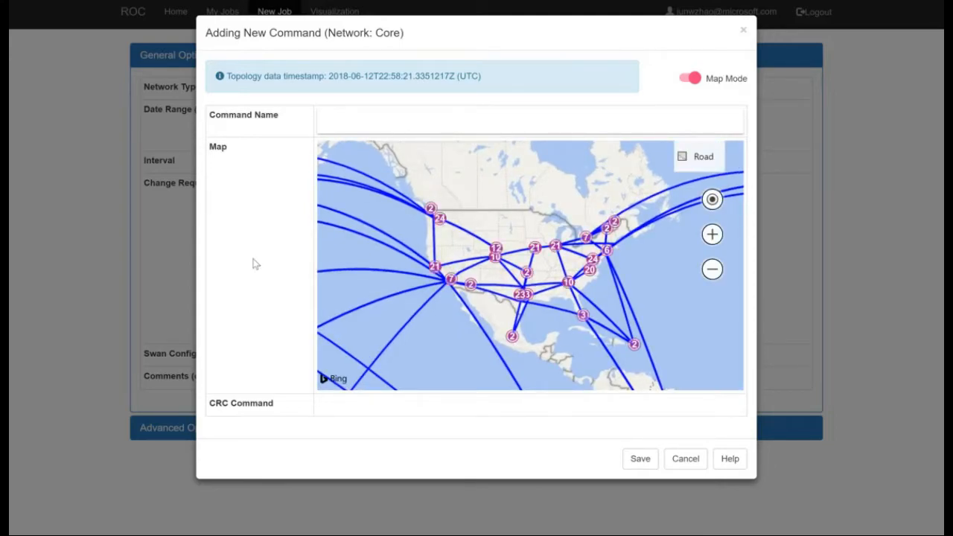
pyautogui.click(727, 463)
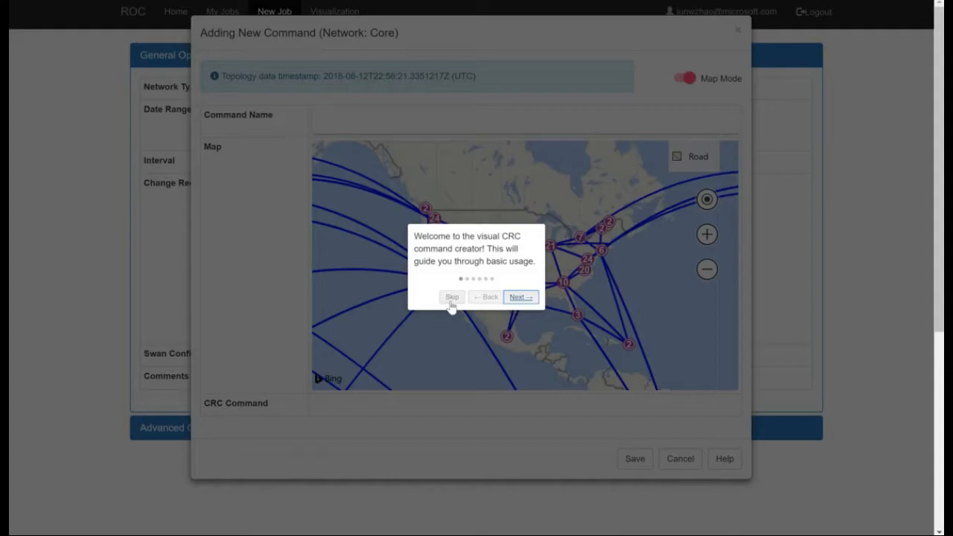
pyautogui.click(451, 302)
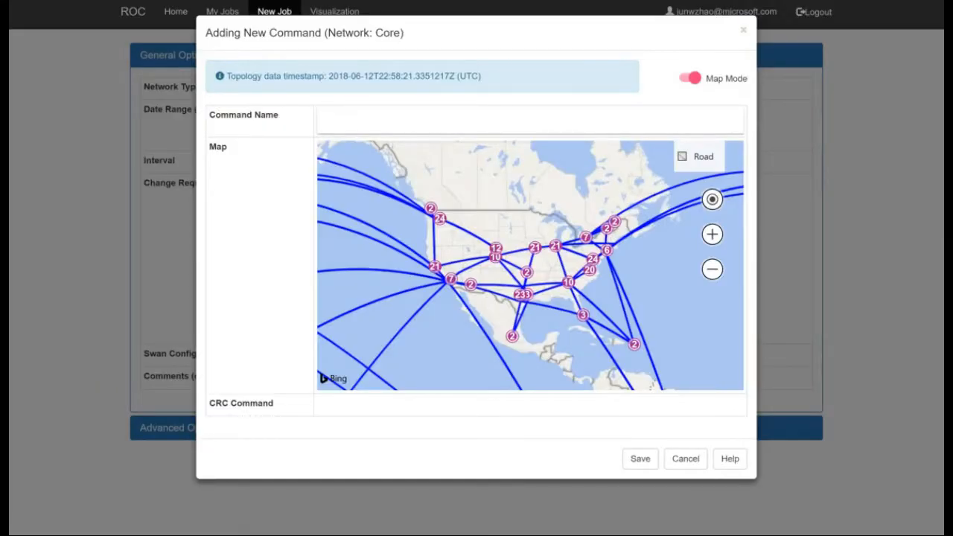
# Add a Remove Link command by picking on the map the link from gum01-96cbe-1b ae23.0 to ibr02.syd23 Bundle-Ether23, and save it.
pyautogui.click(373, 121)
pyautogui.scroll(-2, 373, 190)
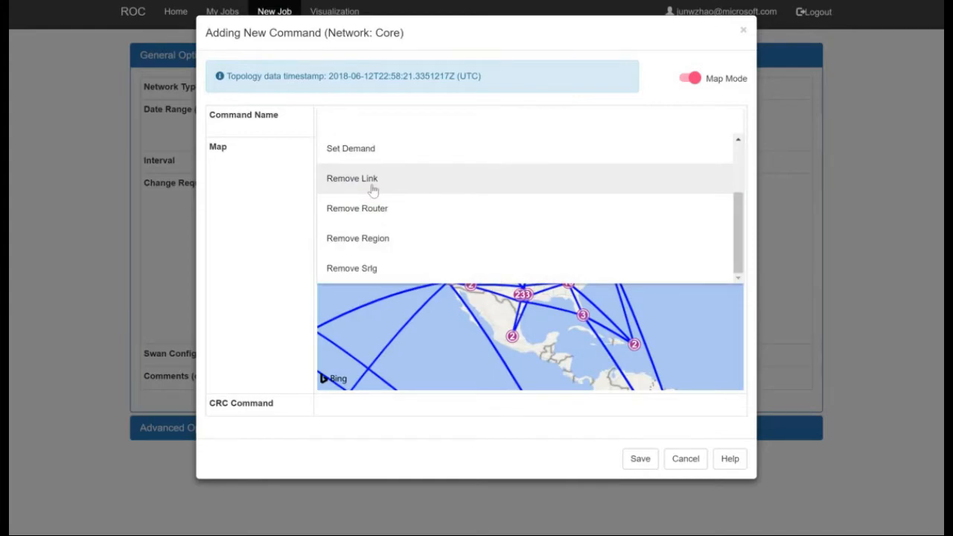
pyautogui.click(373, 190)
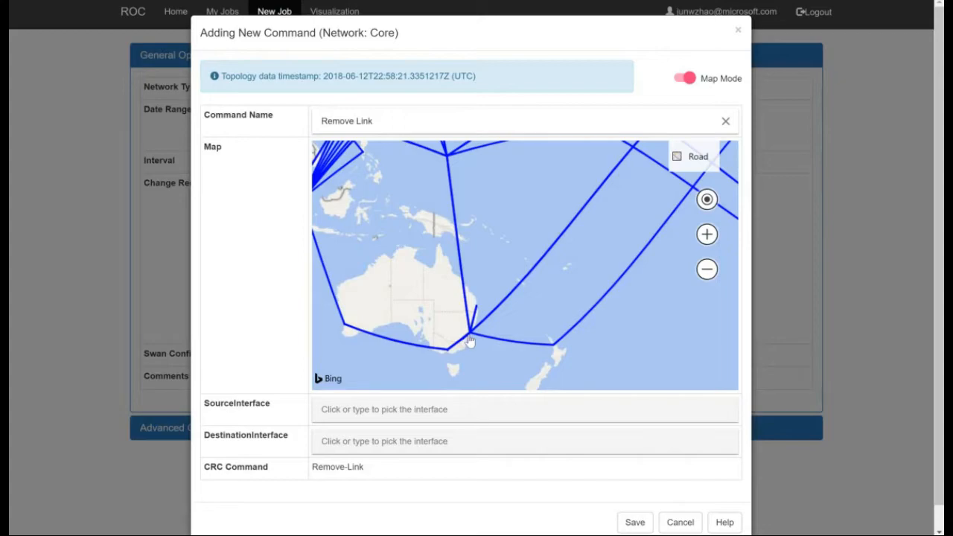
pyautogui.click(470, 342)
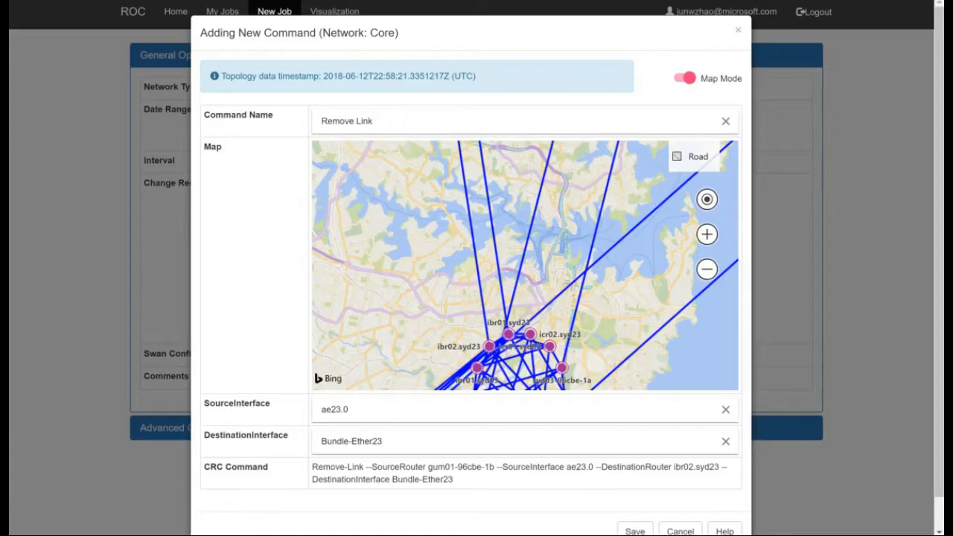
pyautogui.moveTo(330, 467); pyautogui.dragTo(481, 494)
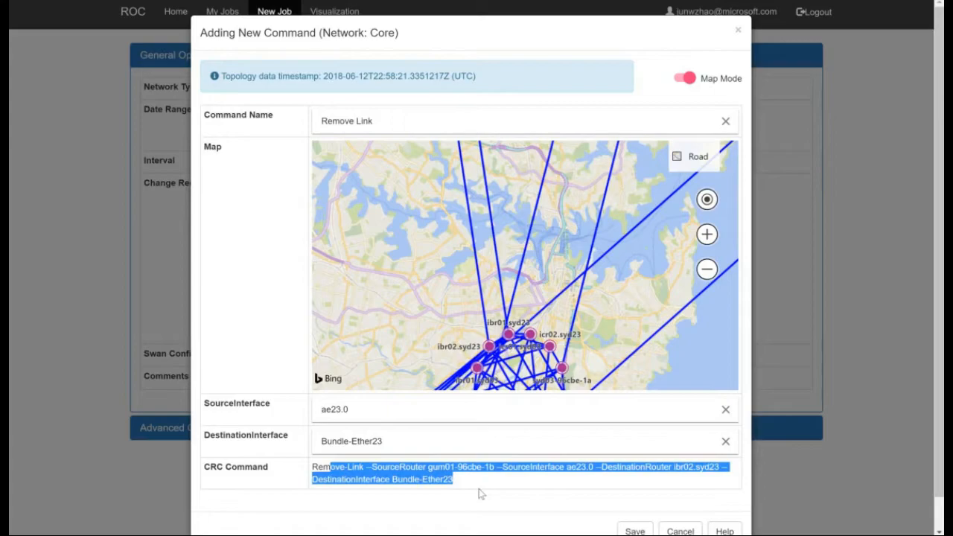
pyautogui.click(635, 531)
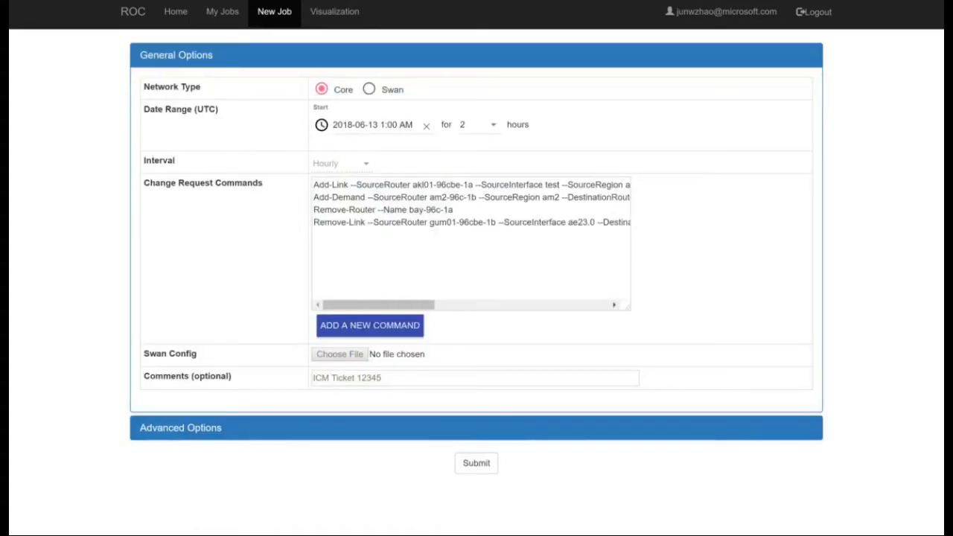
pyautogui.click(453, 250)
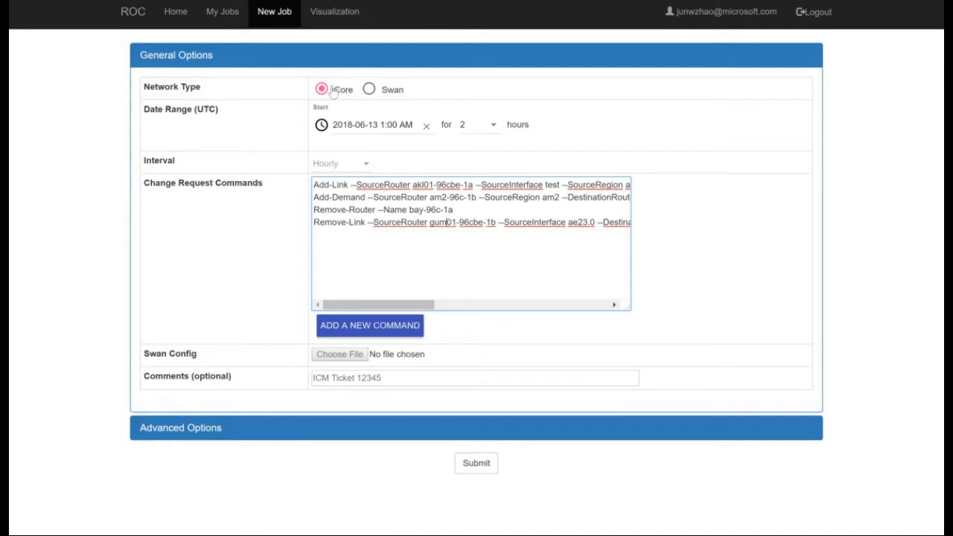
# Enter the job comment "Hello World! Performing different actions!".
pyautogui.click(354, 379)
pyautogui.write('Hello World! Rem')
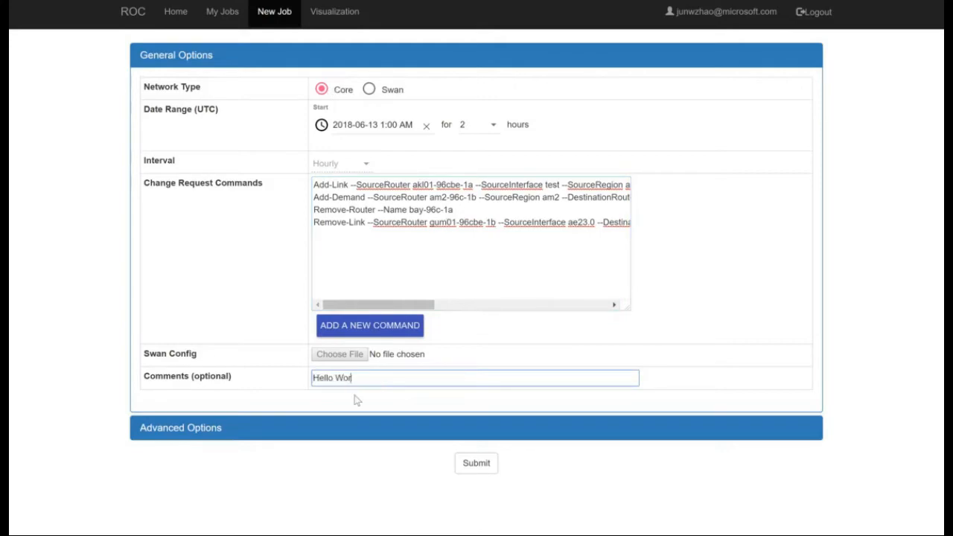
pyautogui.press('BackSpace')
pyautogui.press('BackSpace')
pyautogui.press('BackSpace')
pyautogui.write('Performing different ')
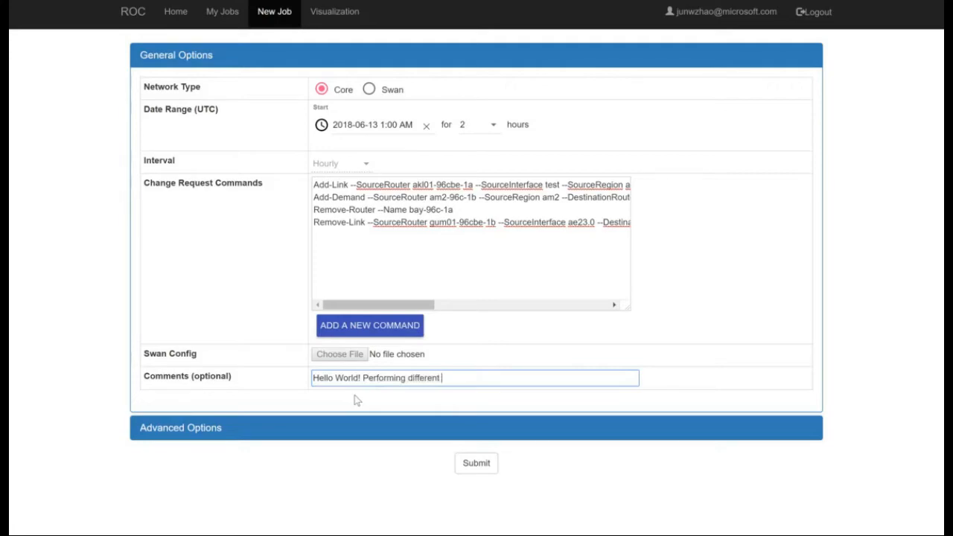
pyautogui.write('actions!')
pyautogui.click(327, 393)
pyautogui.hotkey('ctrl', 'a')
pyautogui.click(333, 377)
pyautogui.hotkey('shift', 'End')
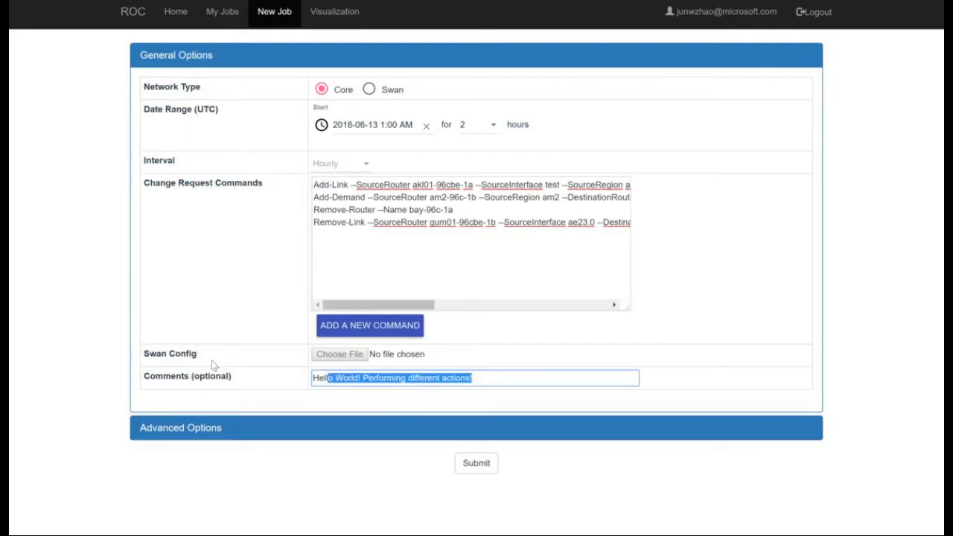
pyautogui.click(212, 398)
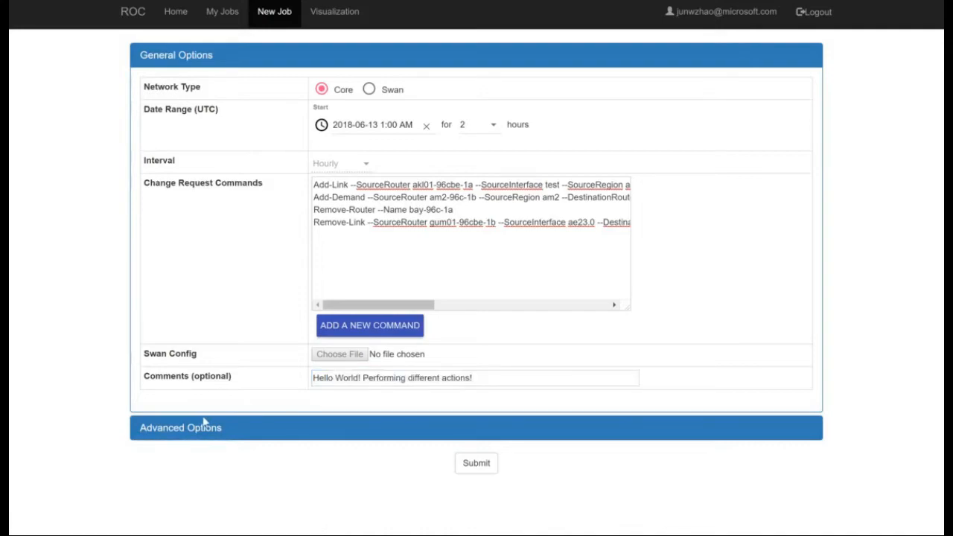
# Expand the advanced options to review the failure scenarios and result types, leaving them as they are, and submit the job.
pyautogui.click(199, 429)
pyautogui.scroll(-1, 239, 447)
pyautogui.scroll(-1, 238, 447)
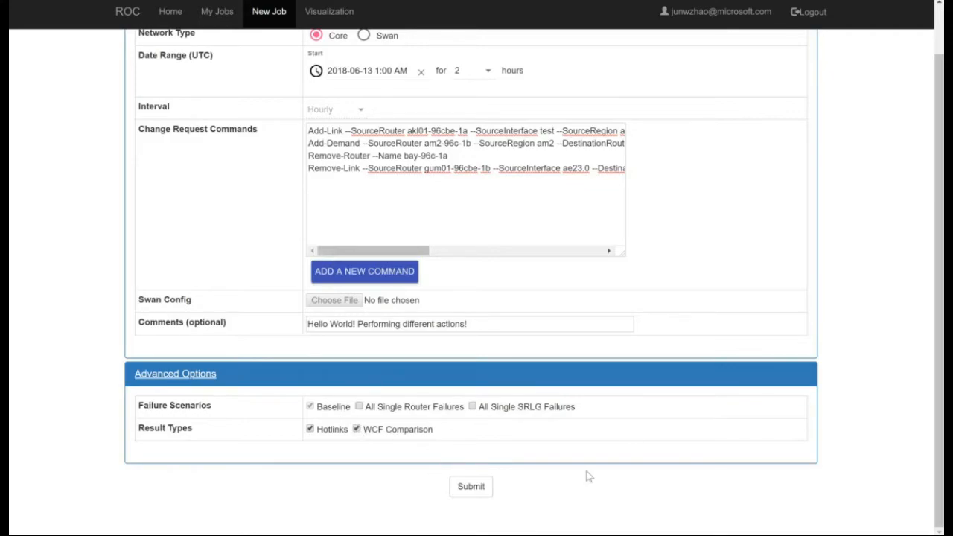
pyautogui.click(467, 488)
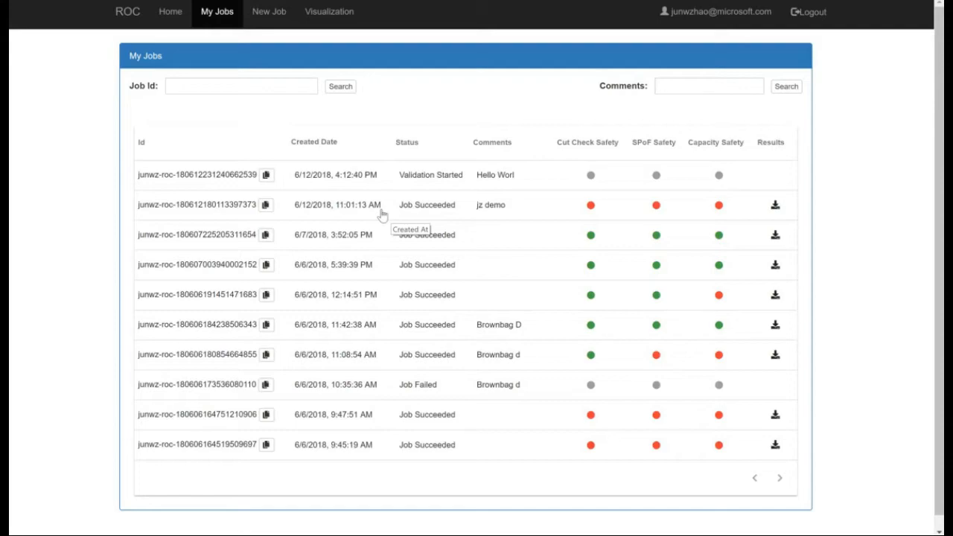
# Expand the newly submitted job in the jobs list, view its job details and collapse it again.
pyautogui.click(322, 179)
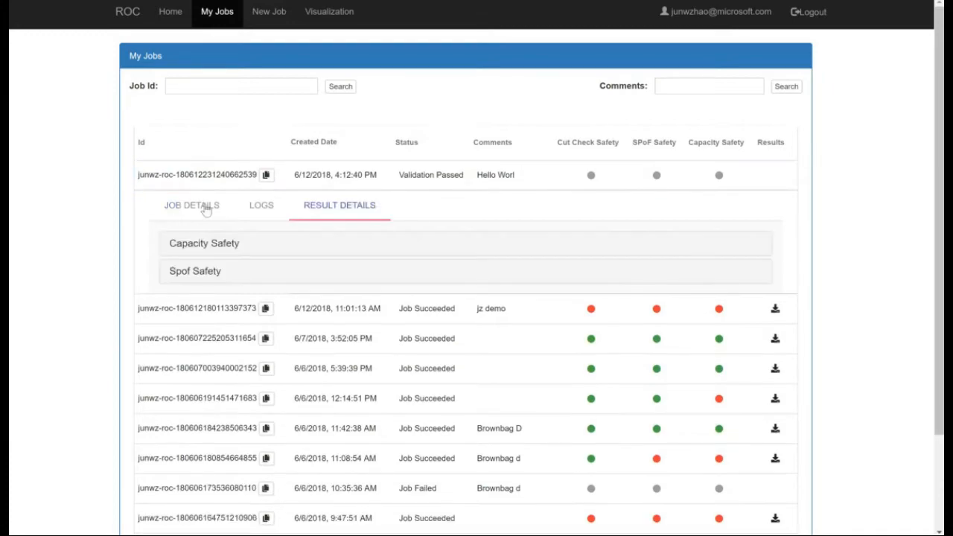
pyautogui.click(206, 210)
pyautogui.click(325, 184)
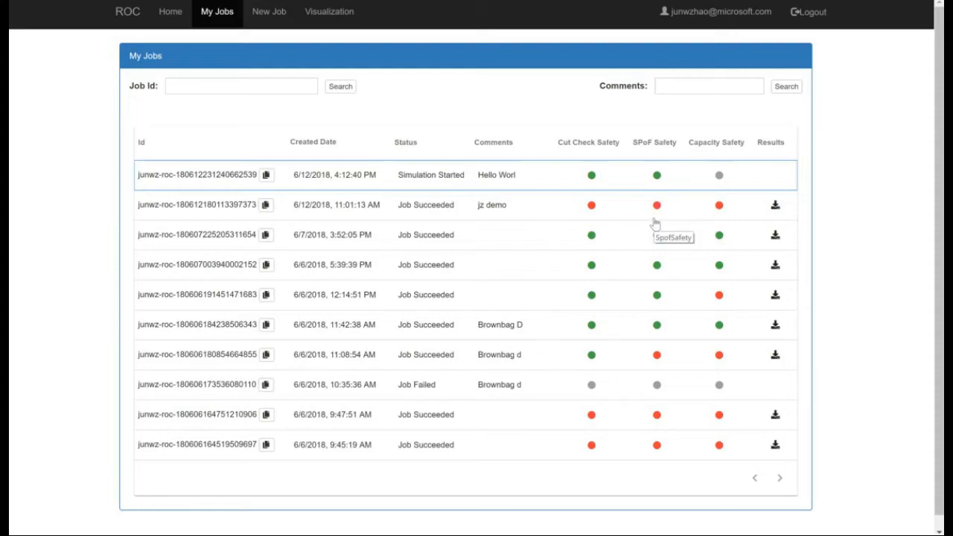
pyautogui.doubleClick(704, 142)
pyautogui.doubleClick(705, 142)
pyautogui.doubleClick(666, 142)
pyautogui.doubleClick(704, 142)
pyautogui.click(704, 142)
pyautogui.doubleClick(705, 142)
pyautogui.click(704, 142)
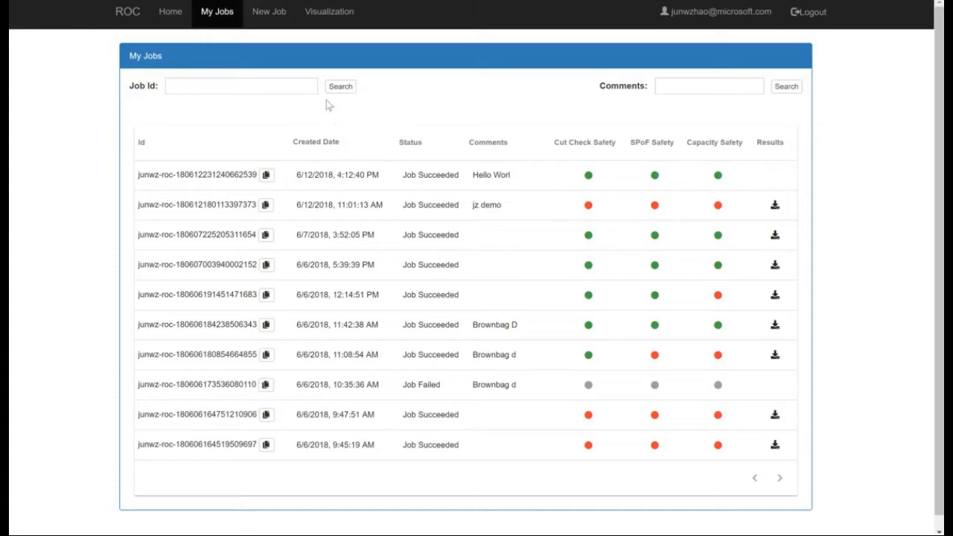
# Reload the jobs list by visiting the Visualization page and returning, and open the result visualization of the "jz demo" job.
pyautogui.click(332, 16)
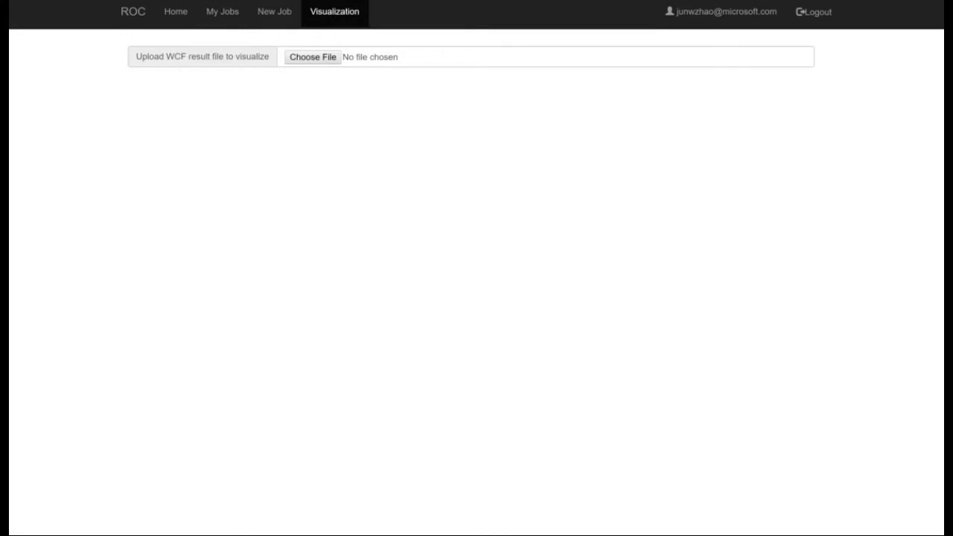
pyautogui.click(218, 12)
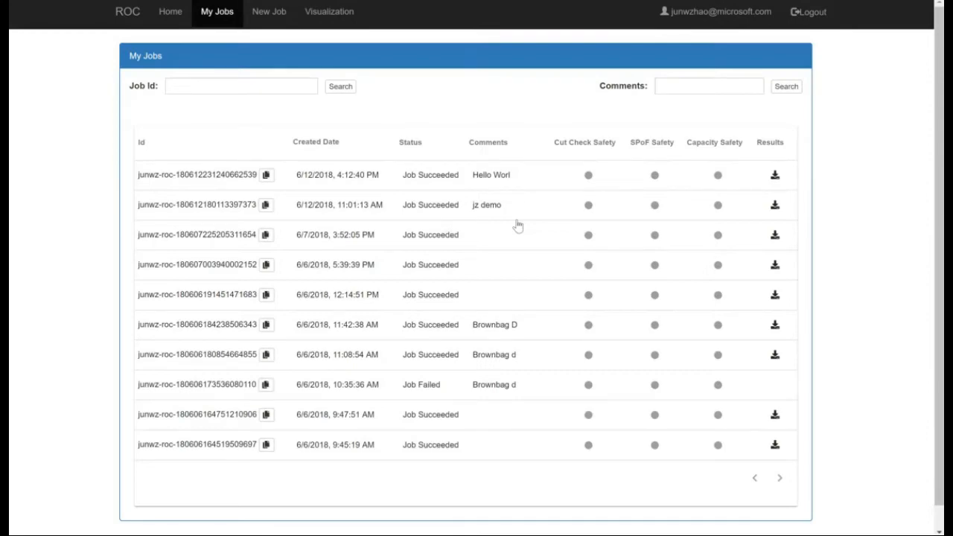
pyautogui.click(774, 206)
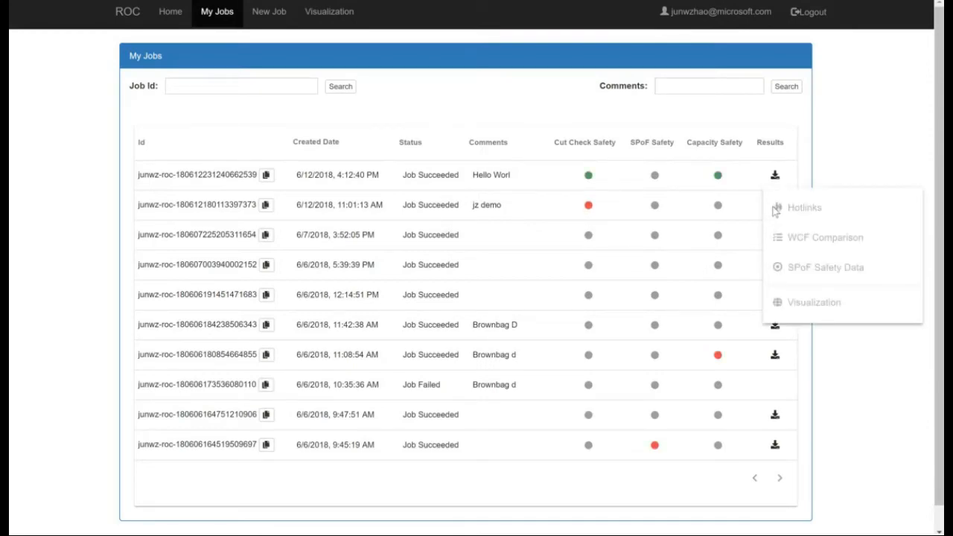
pyautogui.click(815, 305)
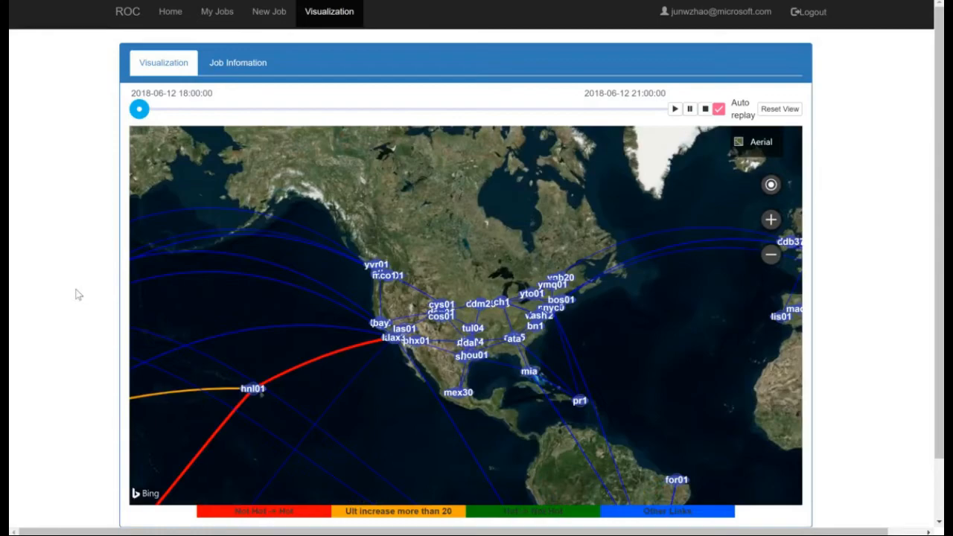
# Review the demo job's information, including its Remove-Router command, and return to its map visualization.
pyautogui.click(216, 69)
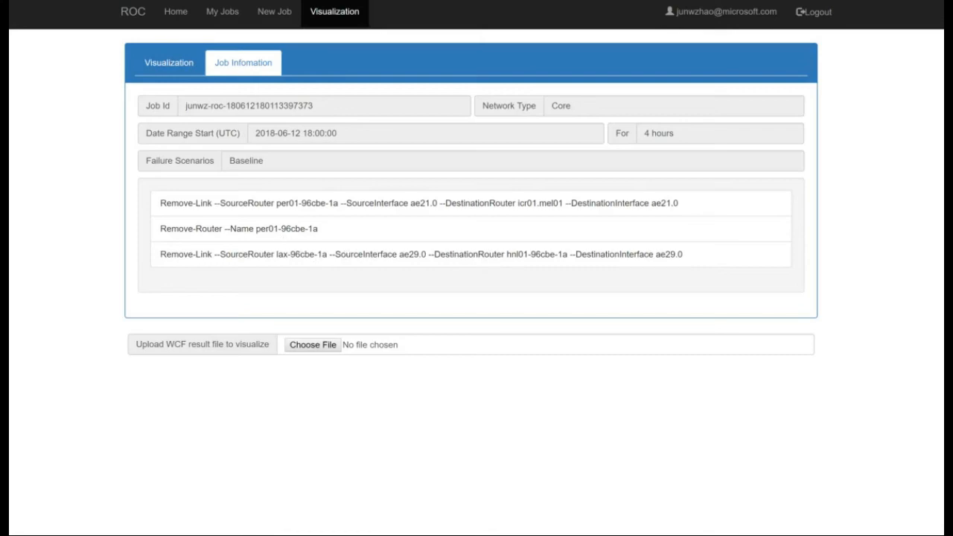
pyautogui.moveTo(272, 228); pyautogui.dragTo(309, 228)
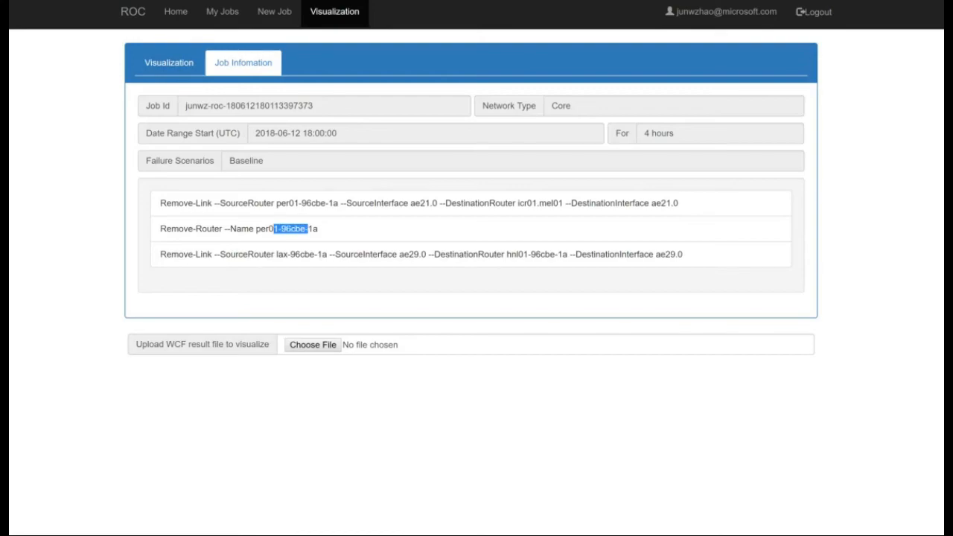
pyautogui.click(170, 67)
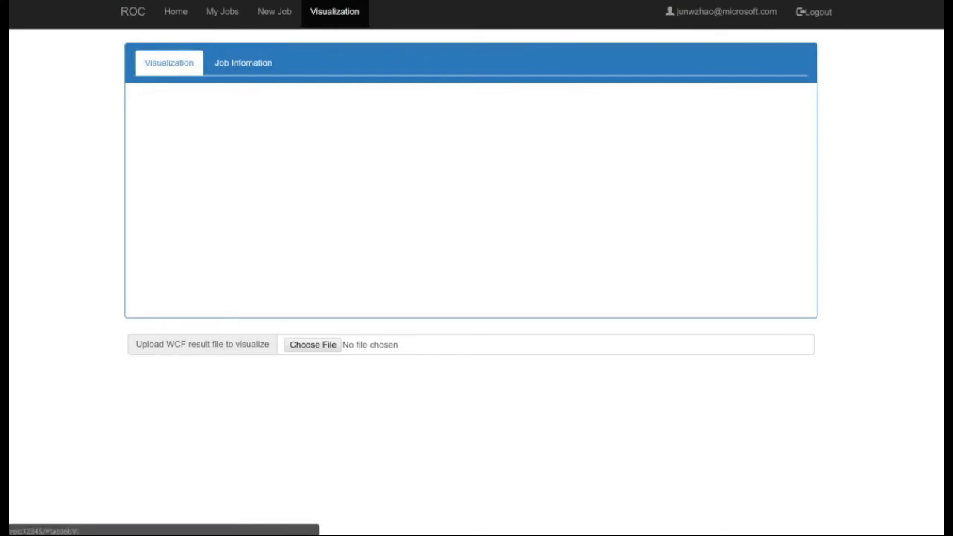
# Examine the network map from the worldwide view down to the Los Angeles site and expand that site into its individual routers.
pyautogui.scroll(-1, 533, 334)
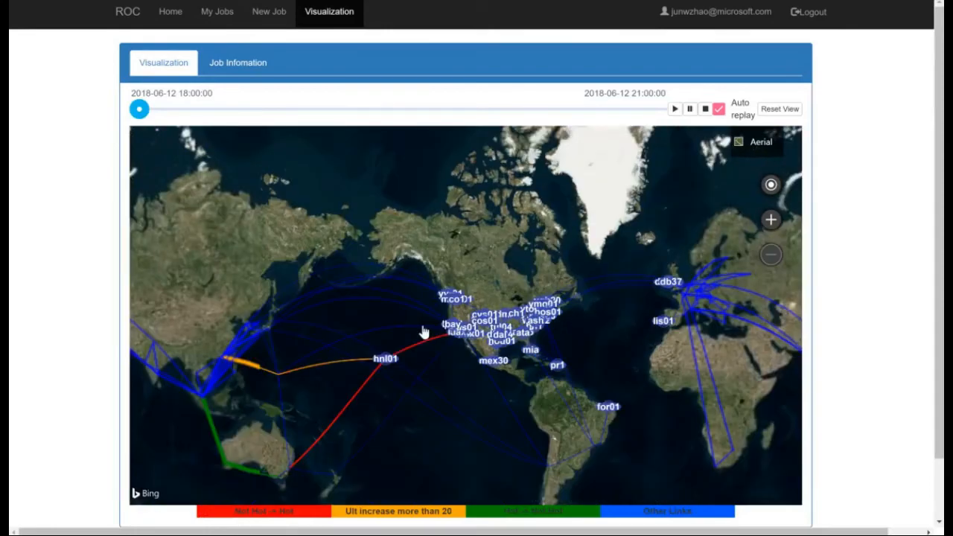
pyautogui.scroll(-1, 454, 369)
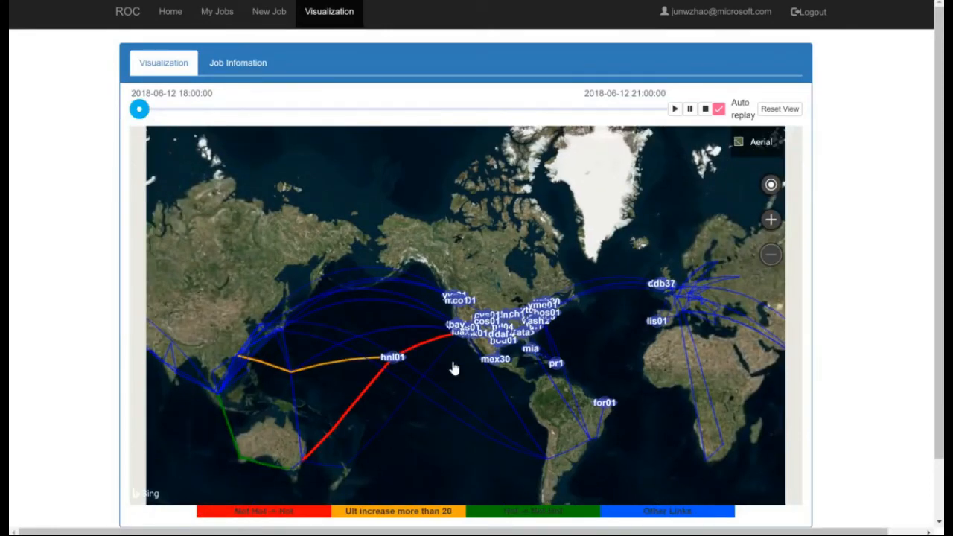
pyautogui.moveTo(454, 368); pyautogui.dragTo(452, 343)
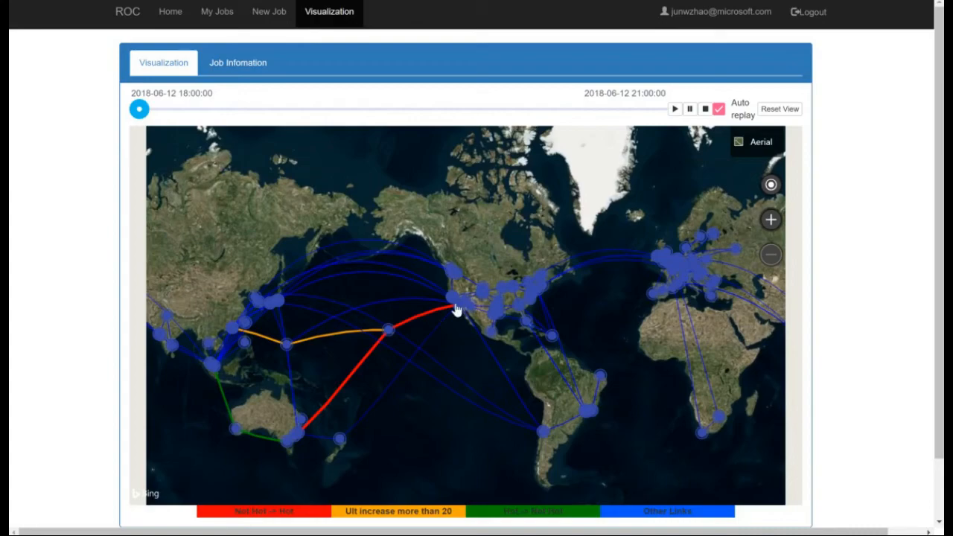
pyautogui.scroll(1, 457, 309)
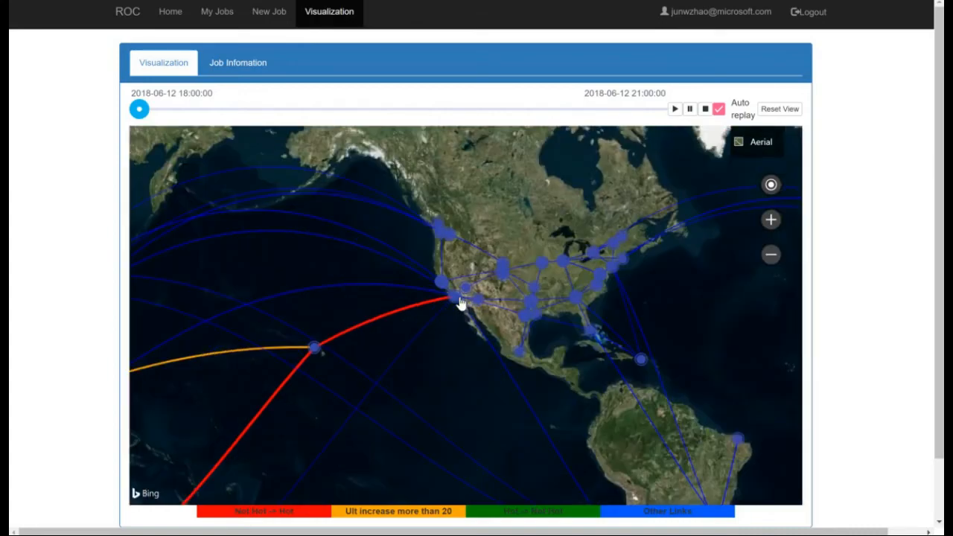
pyautogui.scroll(2, 461, 303)
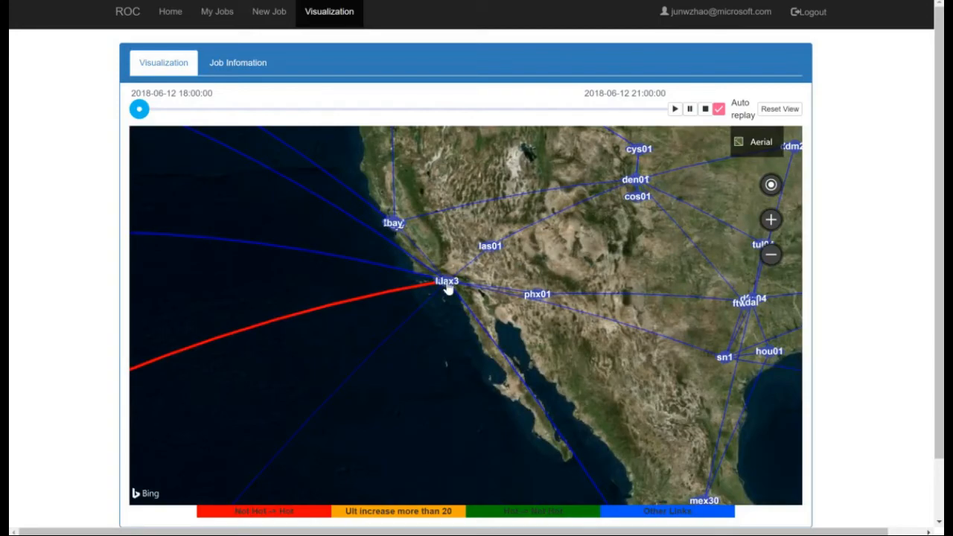
pyautogui.click(447, 287)
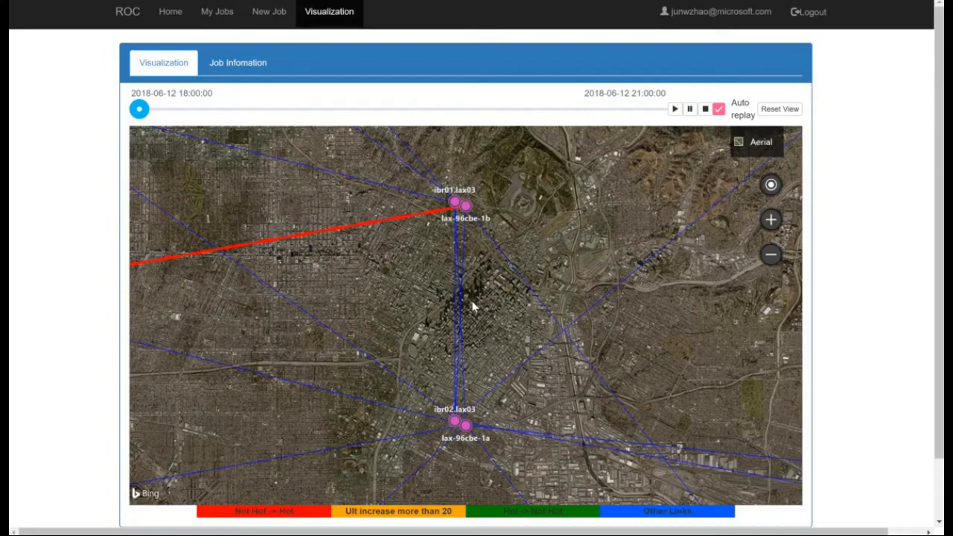
pyautogui.click(475, 301)
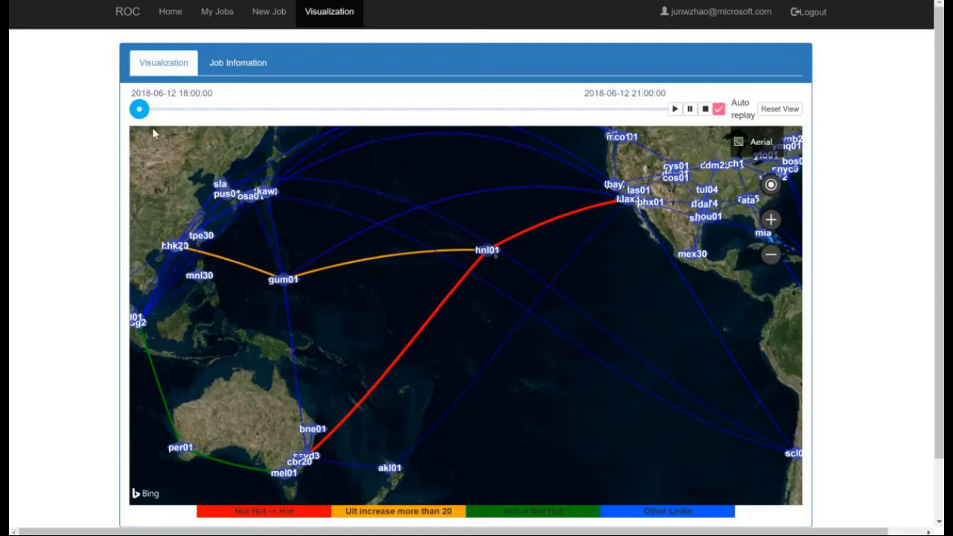
# Show the utilization changes of the green link leading north from per01 and close the pop-up.
pyautogui.click(339, 261)
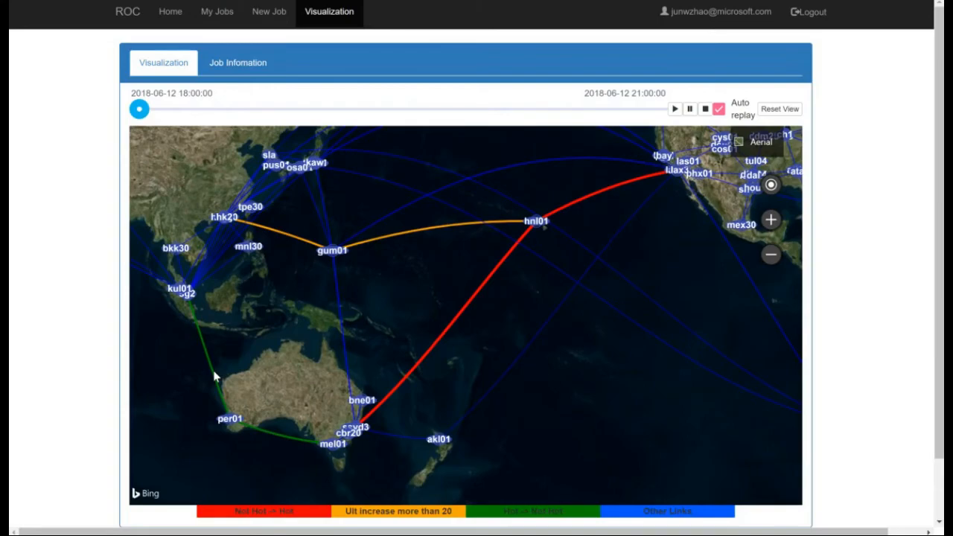
pyautogui.click(213, 370)
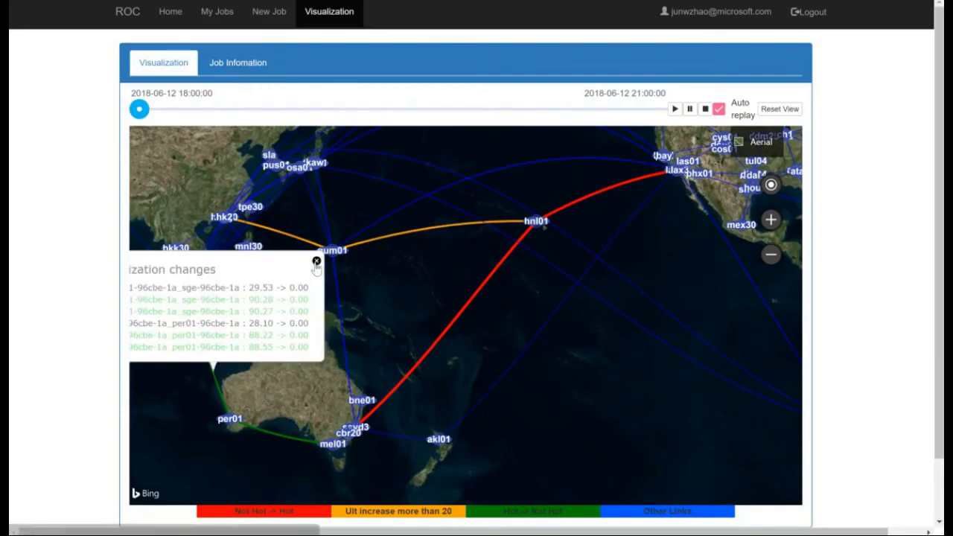
pyautogui.click(317, 262)
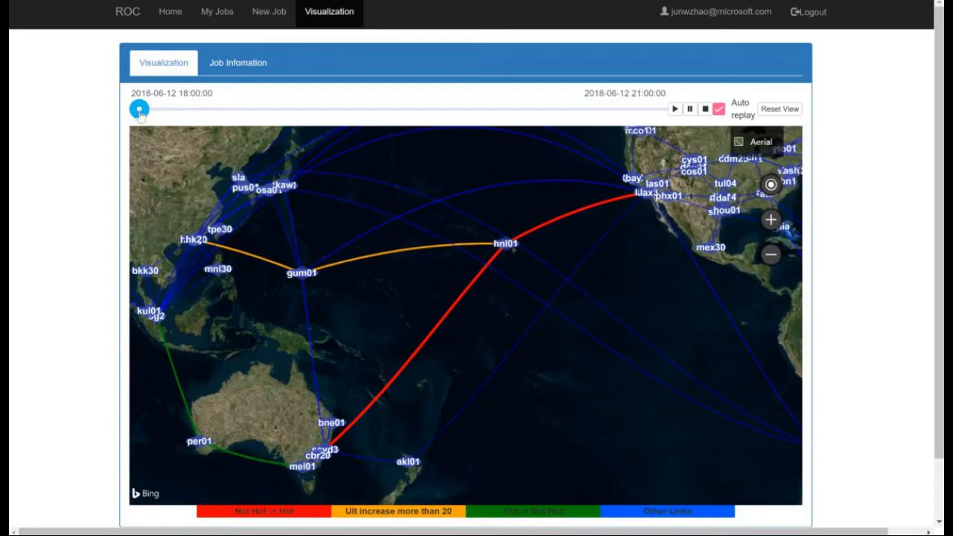
pyautogui.moveTo(139, 110); pyautogui.dragTo(308, 112)
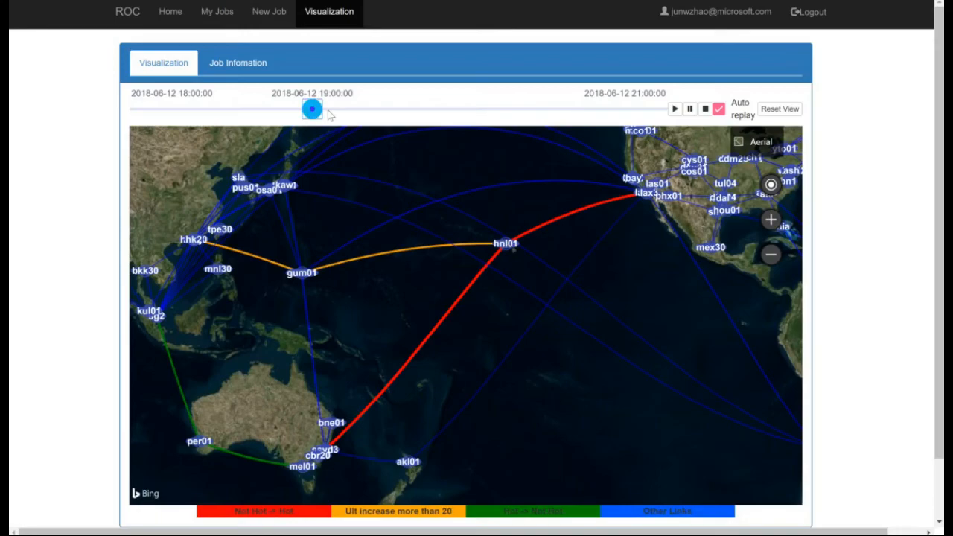
pyautogui.moveTo(330, 112); pyautogui.dragTo(485, 112)
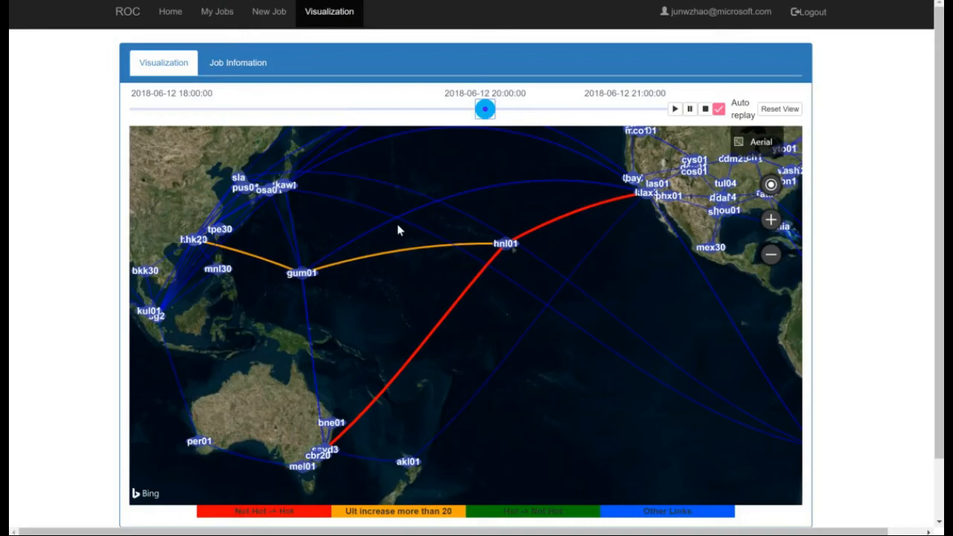
pyautogui.moveTo(395, 242); pyautogui.dragTo(391, 237)
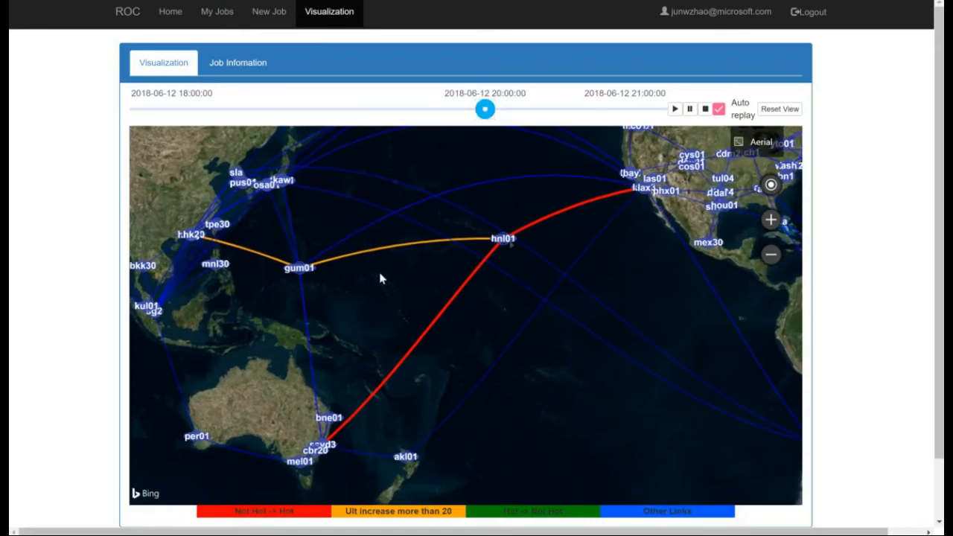
pyautogui.click(436, 319)
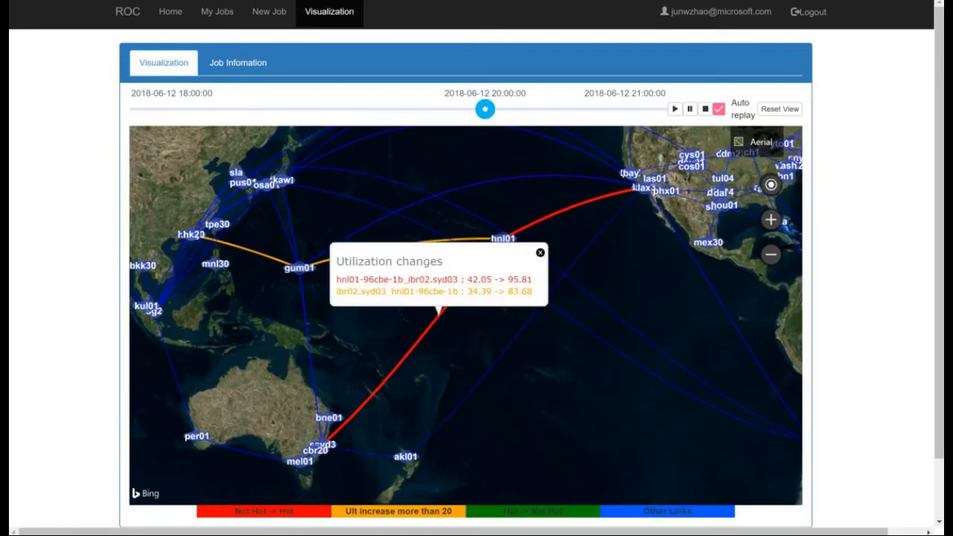
# Play the timeline and show the utilization details of router ibr01.syd03 at the Sydney site.
pyautogui.click(674, 110)
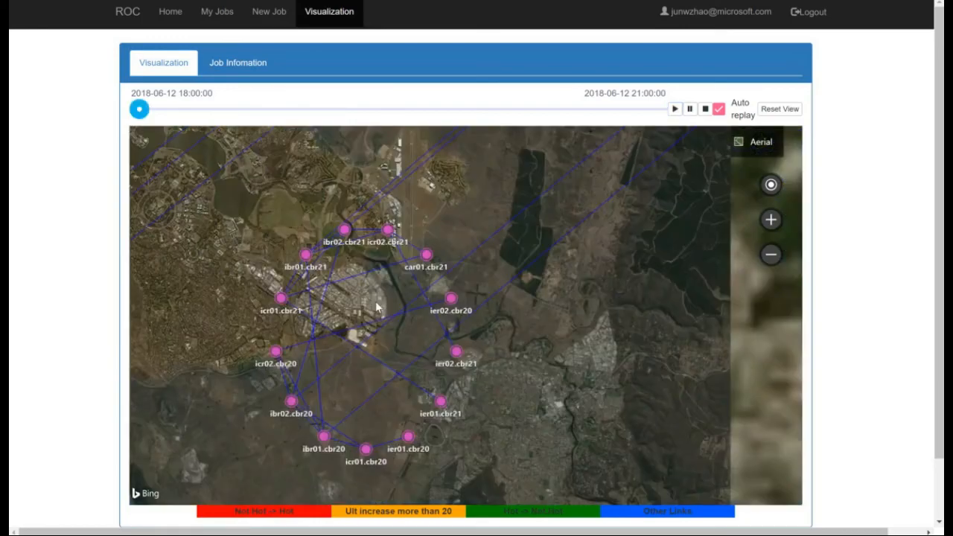
pyautogui.scroll(-2, 365, 296)
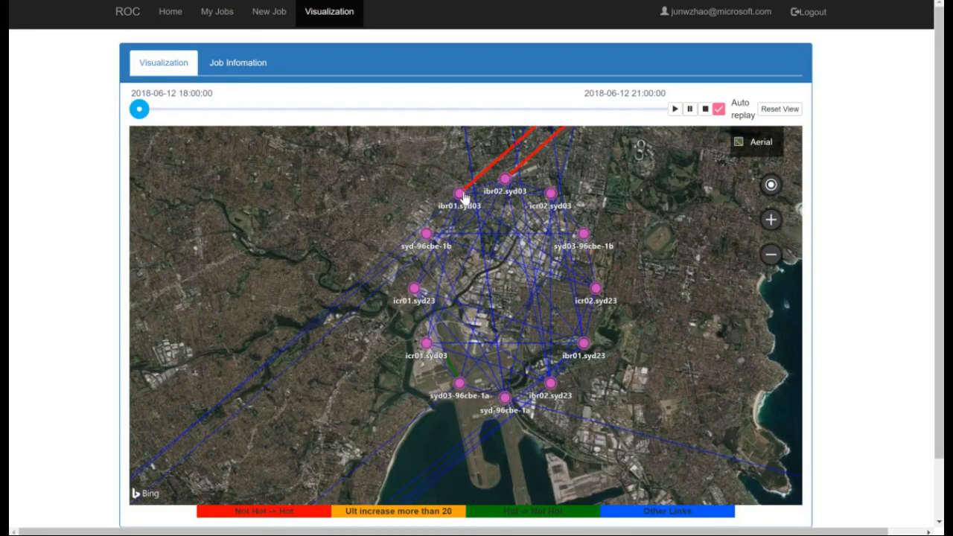
pyautogui.click(461, 195)
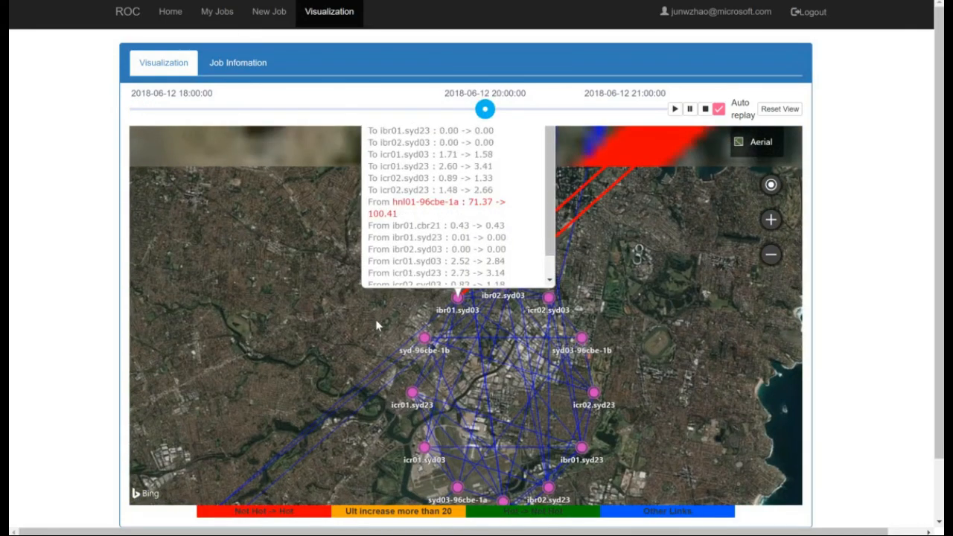